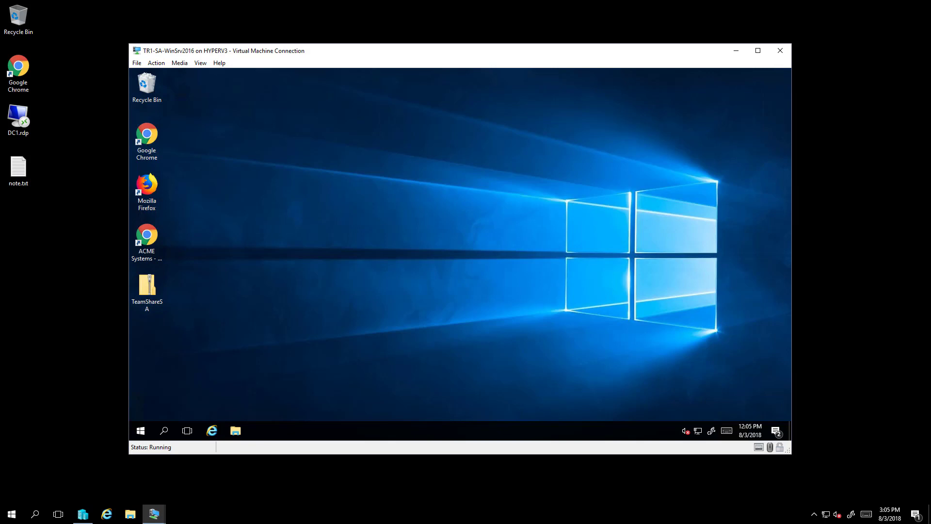
# Open the ACME Systems web portal from the desktop shortcut and sign in with the saved ACME administrator account
pyautogui.doubleClick(146, 234)
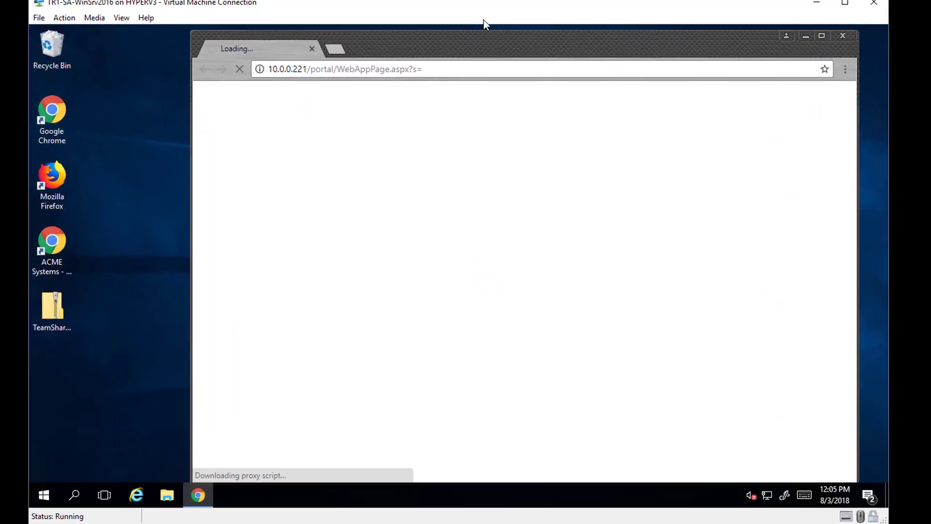
pyautogui.moveTo(564, 45); pyautogui.dragTo(508, 42)
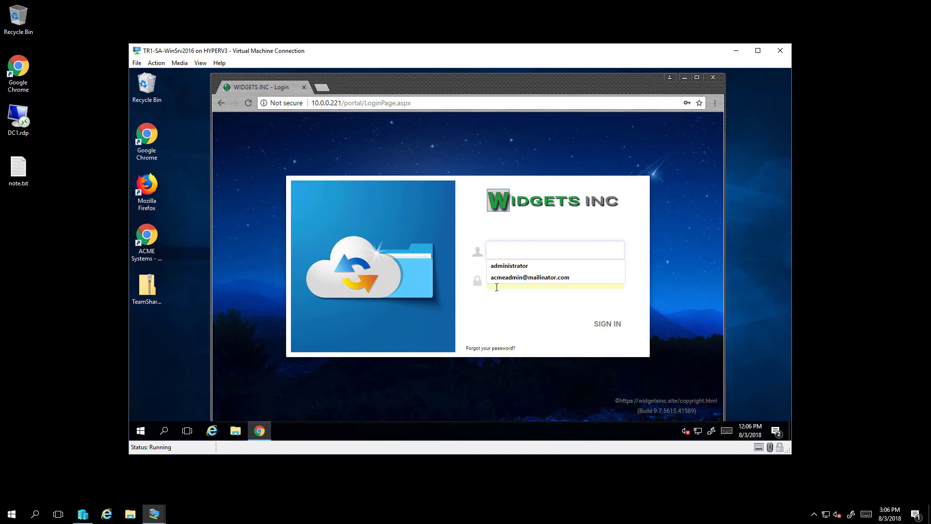
pyautogui.click(507, 279)
pyautogui.click(603, 325)
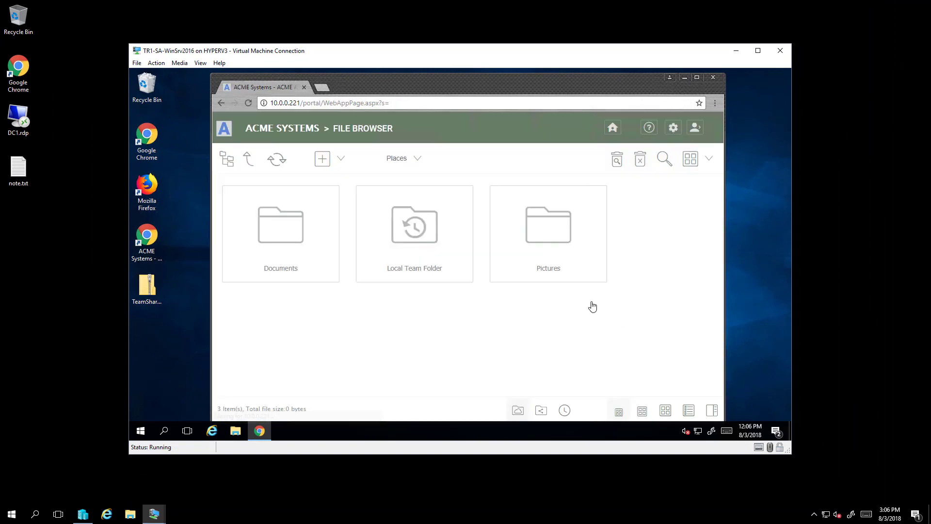
# Open the native clients download page from the account options and highlight the note about installing Windows Client and Server Agent together
pyautogui.click(698, 130)
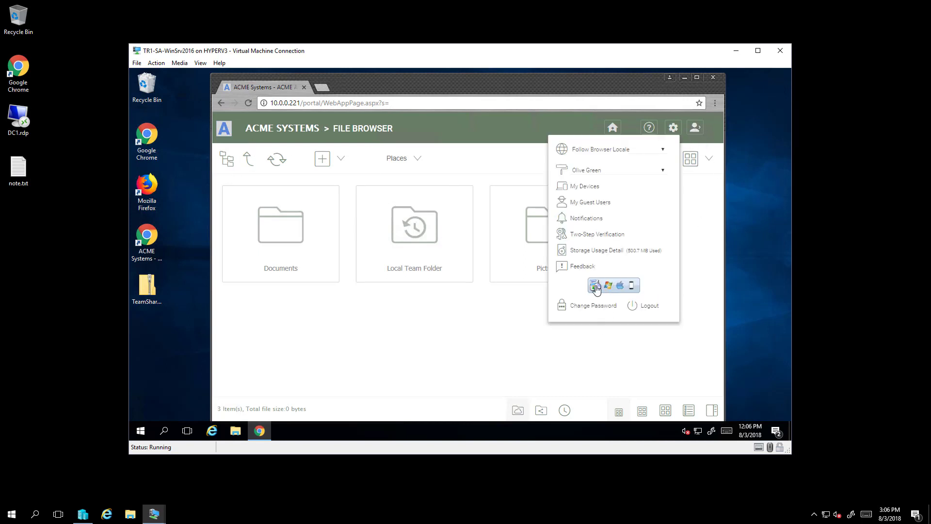
pyautogui.click(627, 287)
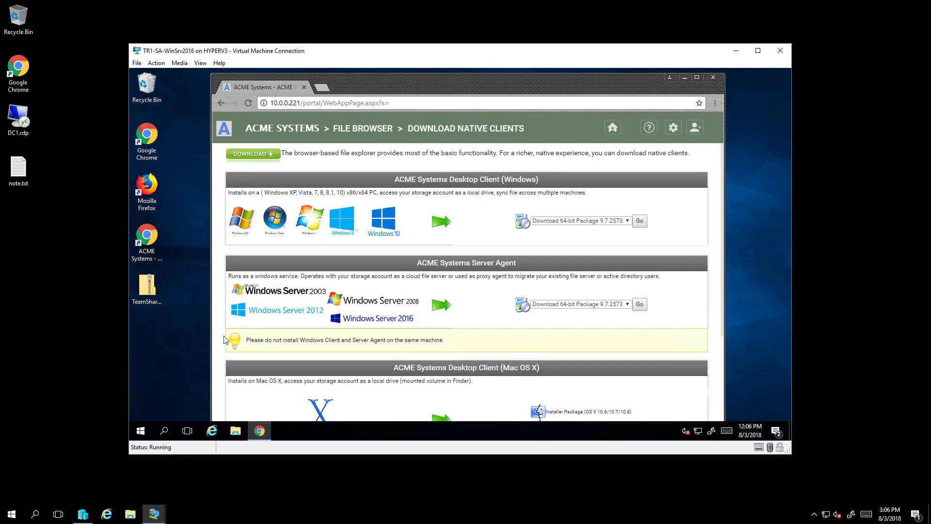
pyautogui.moveTo(299, 343); pyautogui.dragTo(386, 338)
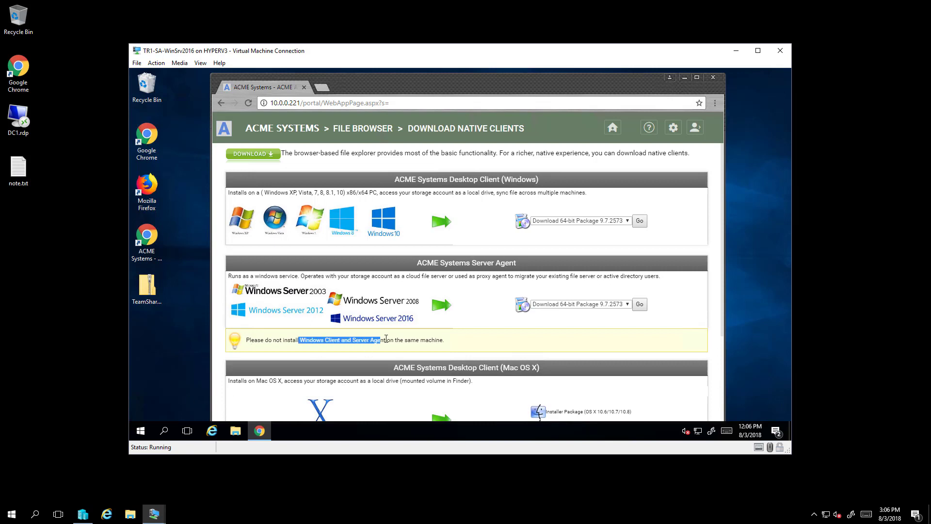
pyautogui.click(458, 344)
# Download the 64-bit Package 9.7.2573 of the ACME Systems Server Agent
pyautogui.click(627, 304)
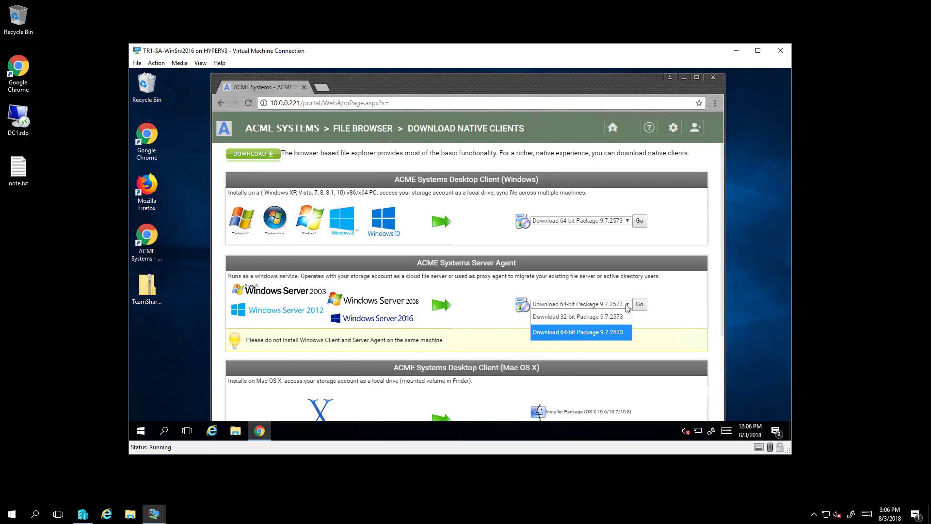
pyautogui.click(578, 333)
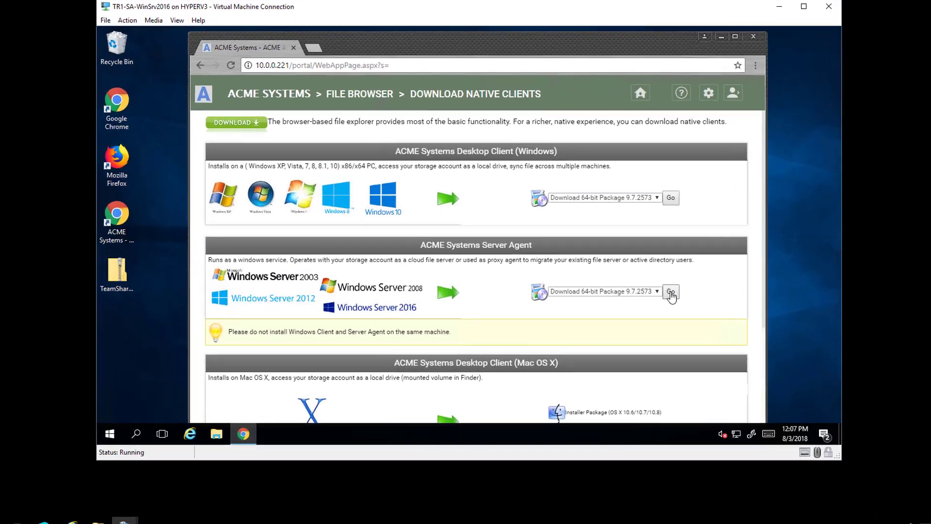
pyautogui.click(671, 293)
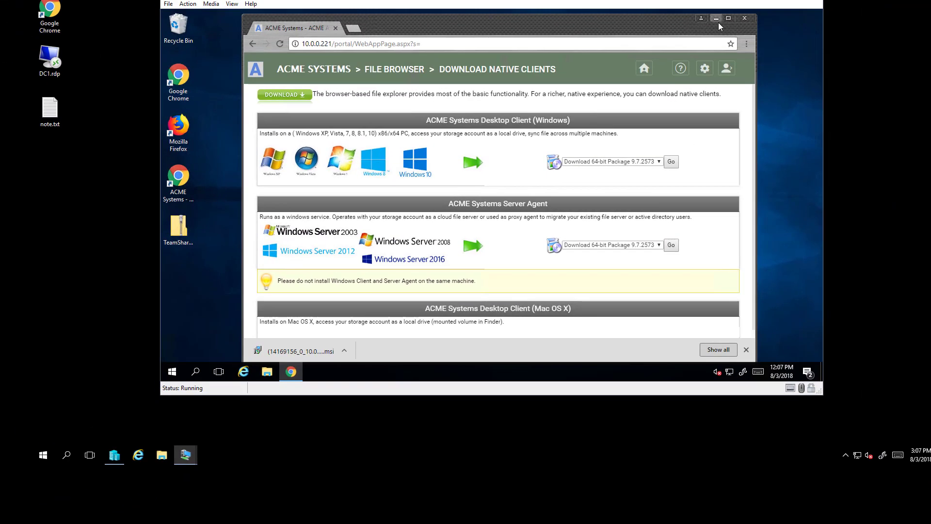
# Dismiss the download bar and close the portal's browser window
pyautogui.click(746, 349)
pyautogui.click(745, 18)
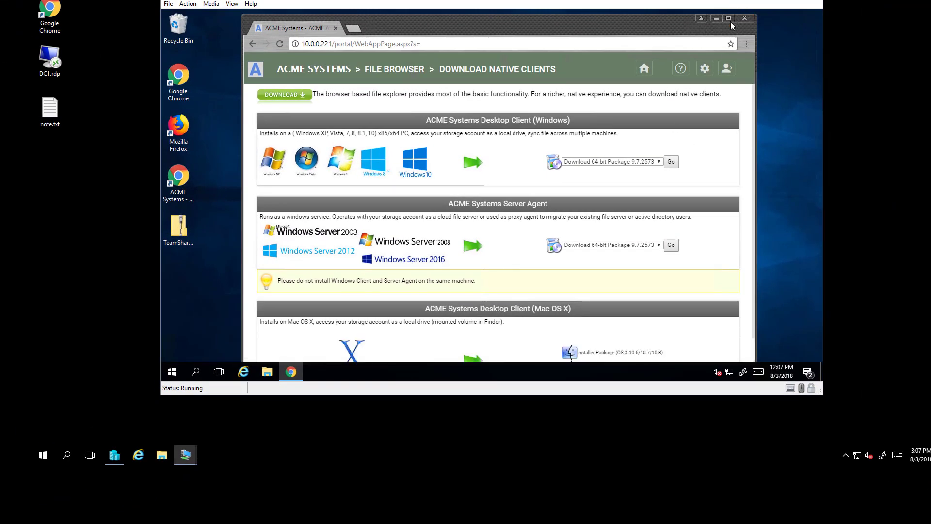
pyautogui.click(186, 262)
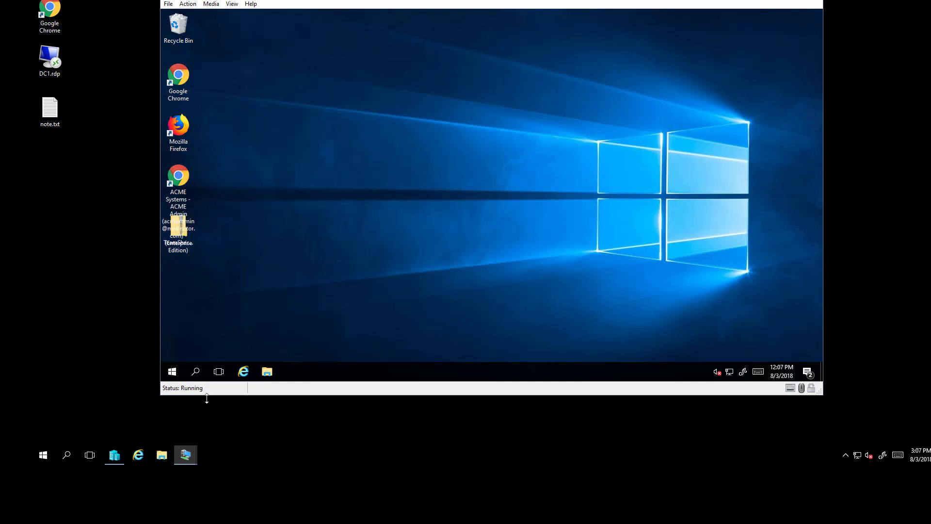
# Launch the ACME Systems Management Console and show the device's CIFS Shares list
pyautogui.click(172, 372)
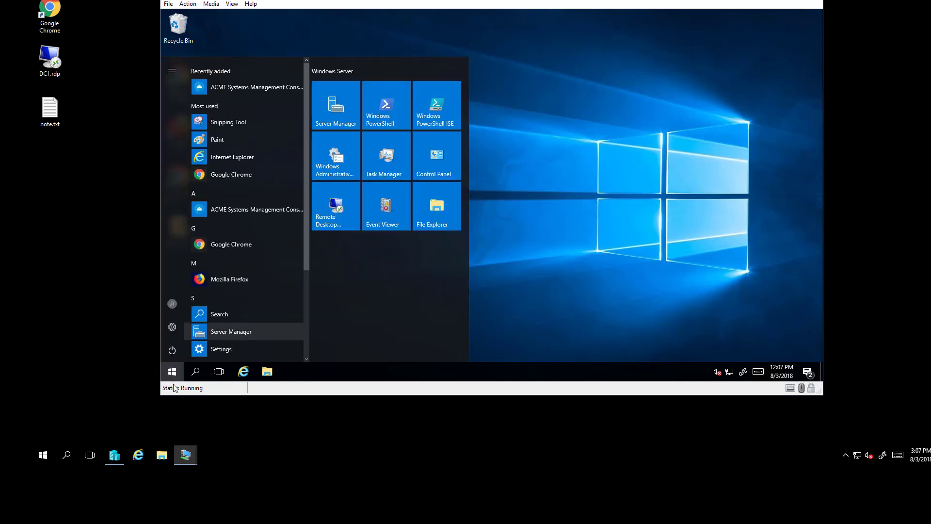
pyautogui.click(244, 209)
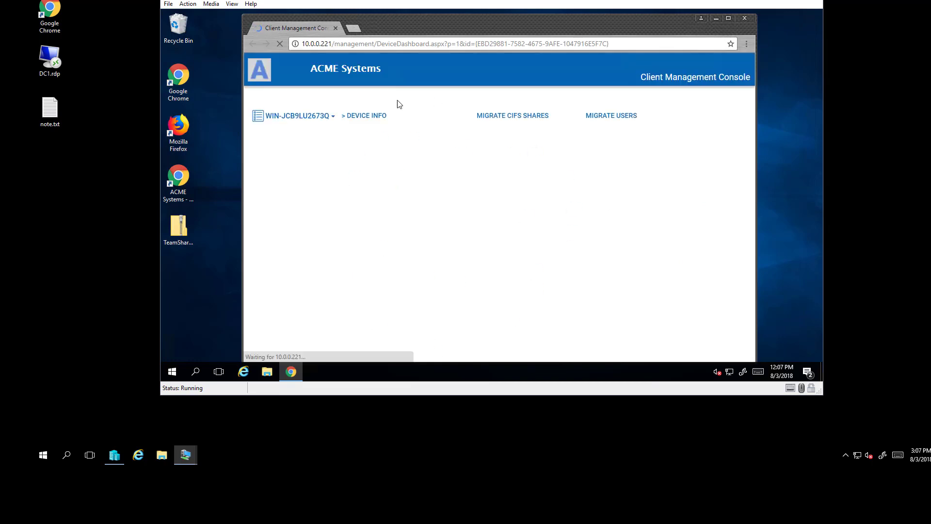
pyautogui.click(319, 117)
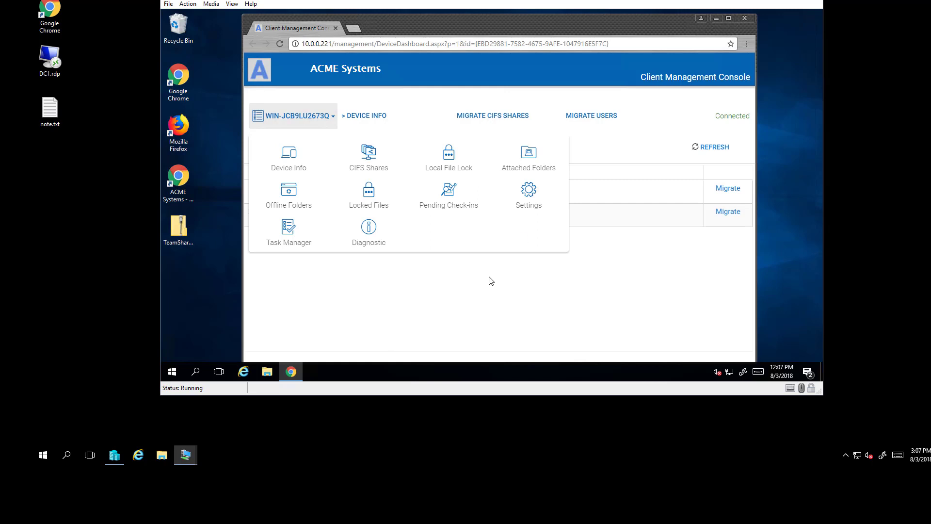
pyautogui.click(375, 149)
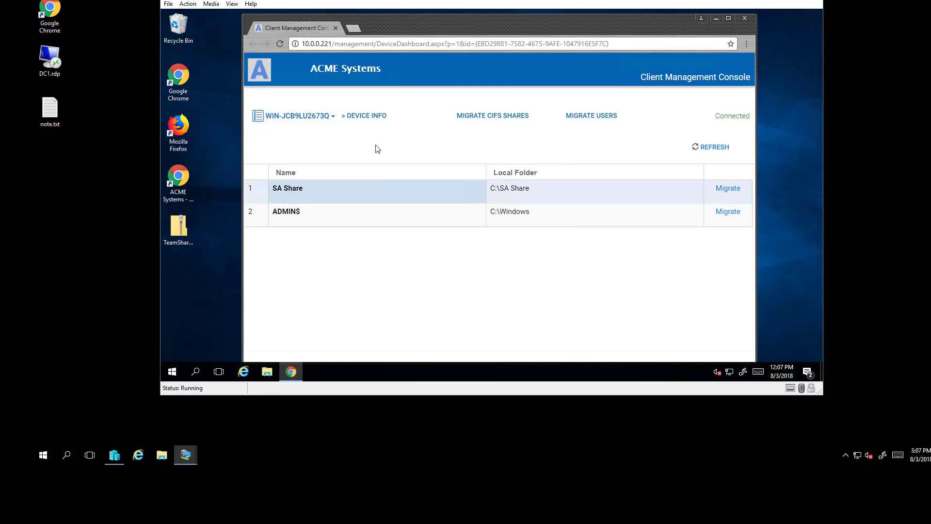
pyautogui.click(293, 122)
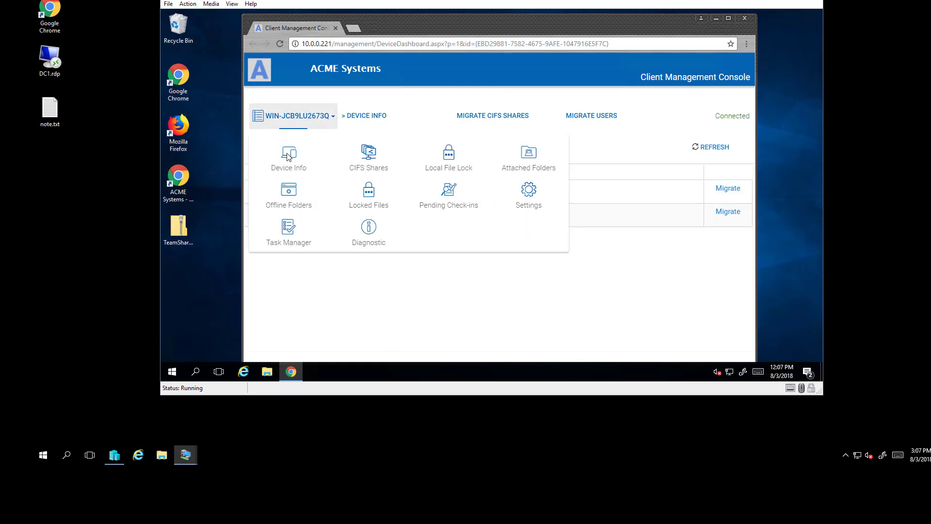
pyautogui.click(365, 162)
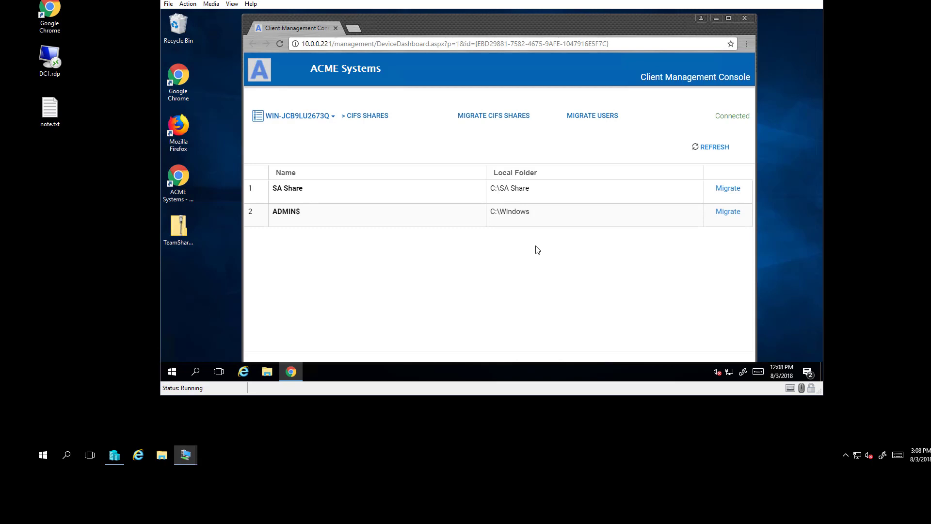
# Switch to File Explorer and open the SA Share folder on Local Disk (C:)
pyautogui.press('super+e')
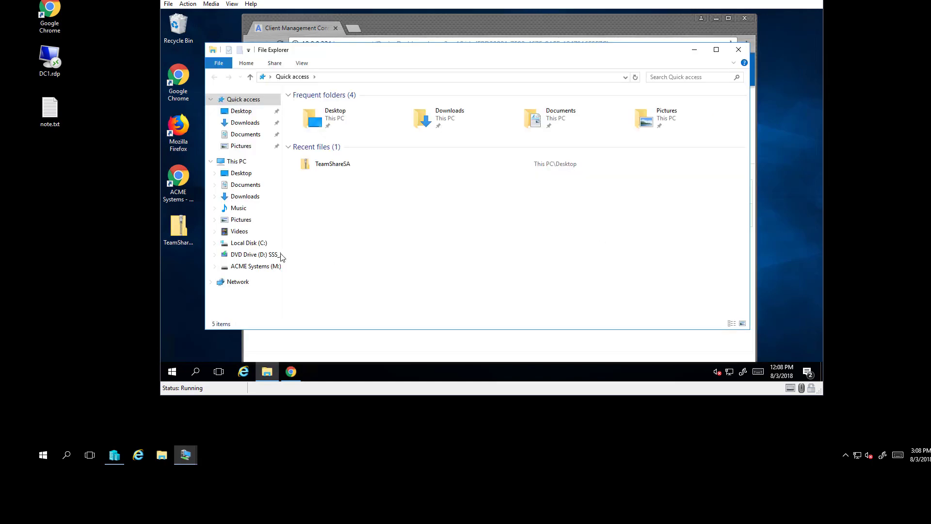
pyautogui.click(249, 243)
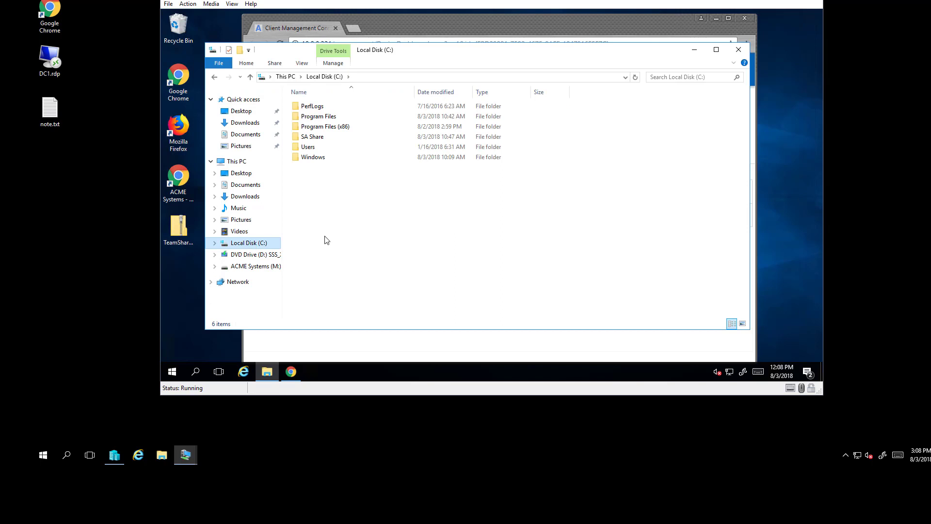
pyautogui.click(319, 140)
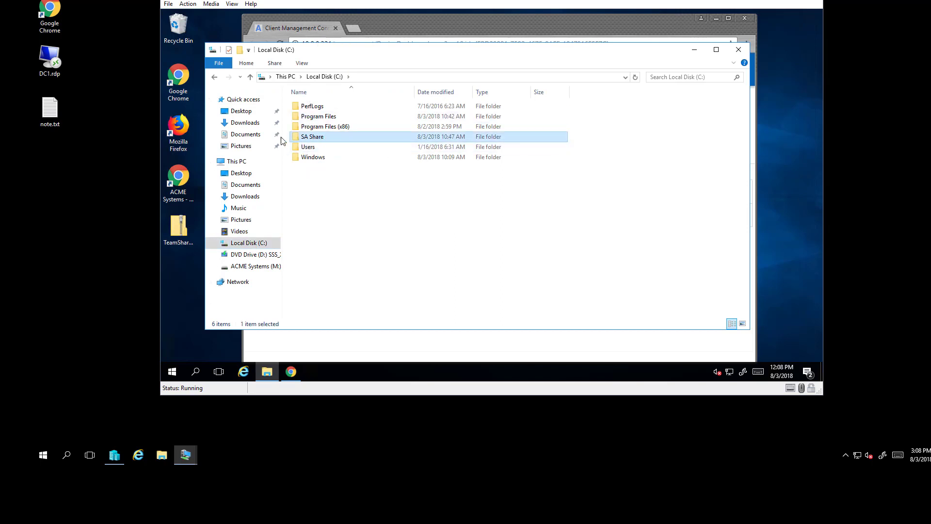
pyautogui.doubleClick(296, 138)
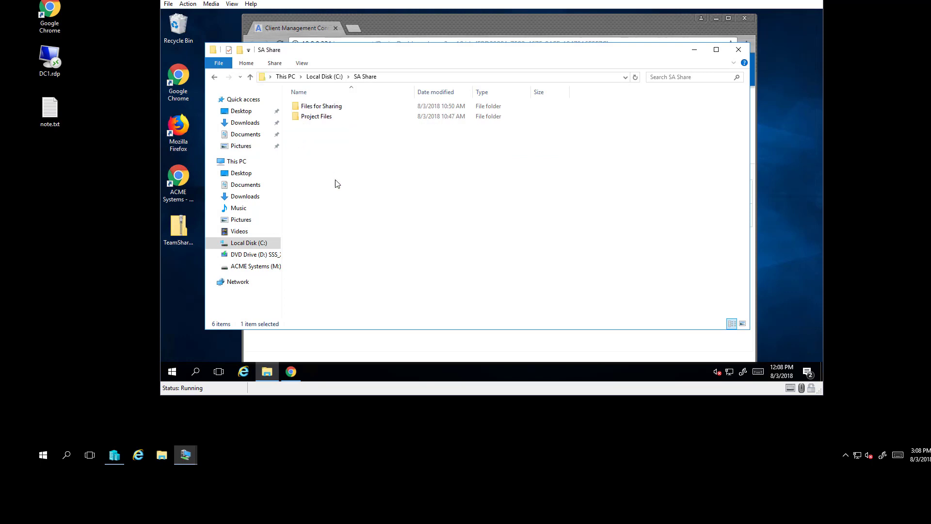
# Look through the Project Files and Files for Sharing subfolders and return to SA Share
pyautogui.click(299, 118)
pyautogui.doubleClick(298, 118)
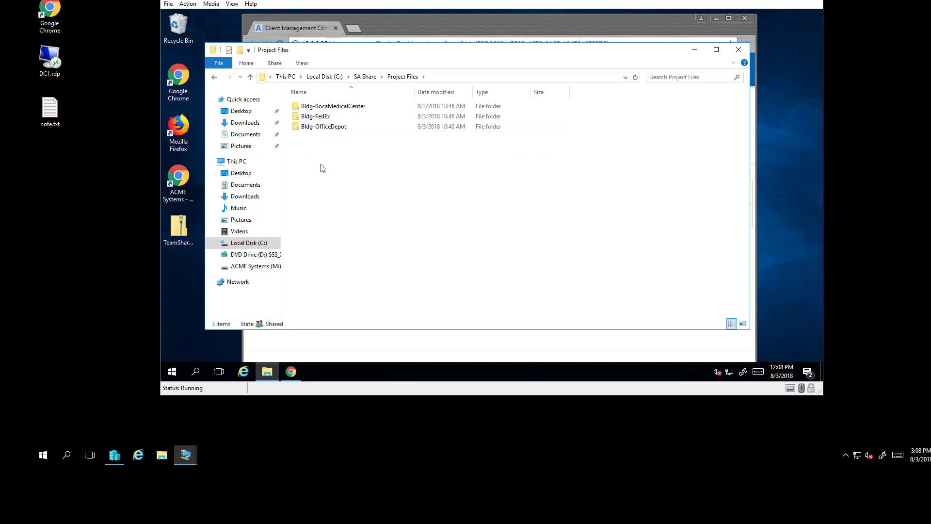
pyautogui.click(365, 77)
pyautogui.doubleClick(347, 106)
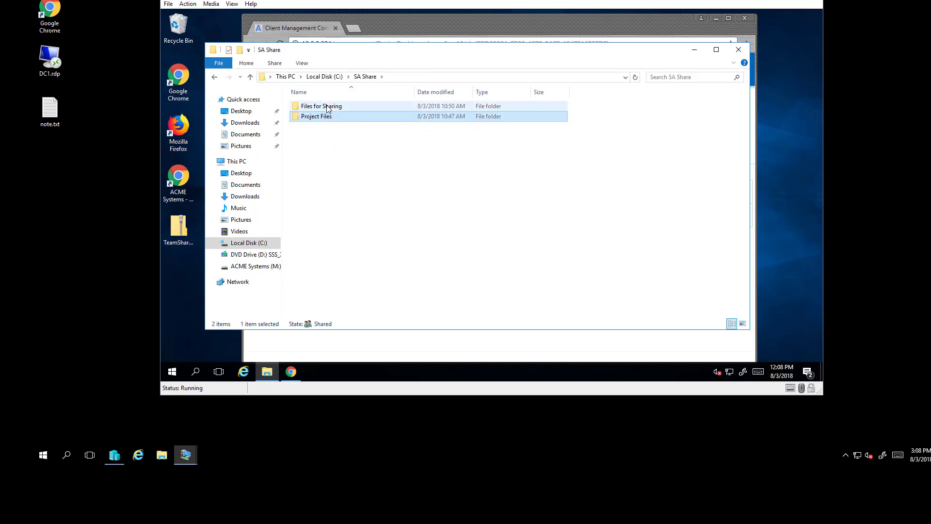
pyautogui.click(364, 76)
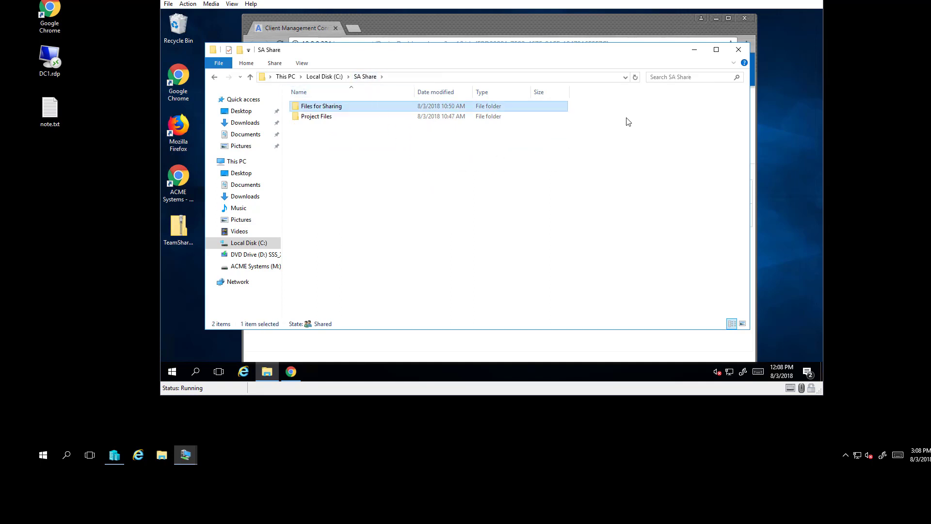
pyautogui.moveTo(598, 50)
pyautogui.mouseDown()
pyautogui.moveTo(619, 59)
pyautogui.moveTo(604, 51)
pyautogui.mouseUp()
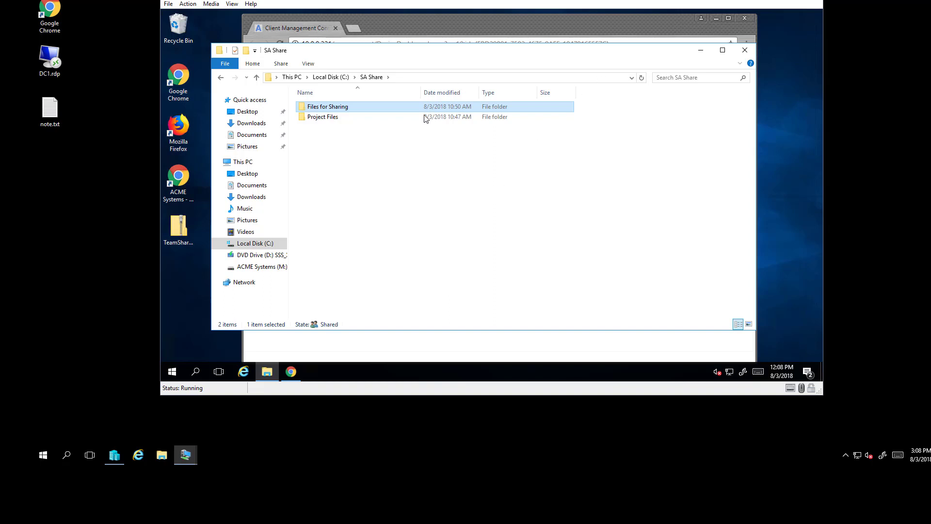
# Review the SA Share folder's advanced sharing settings and the share permissions for Everyone in its properties
pyautogui.hotkey('alt', 'Up')
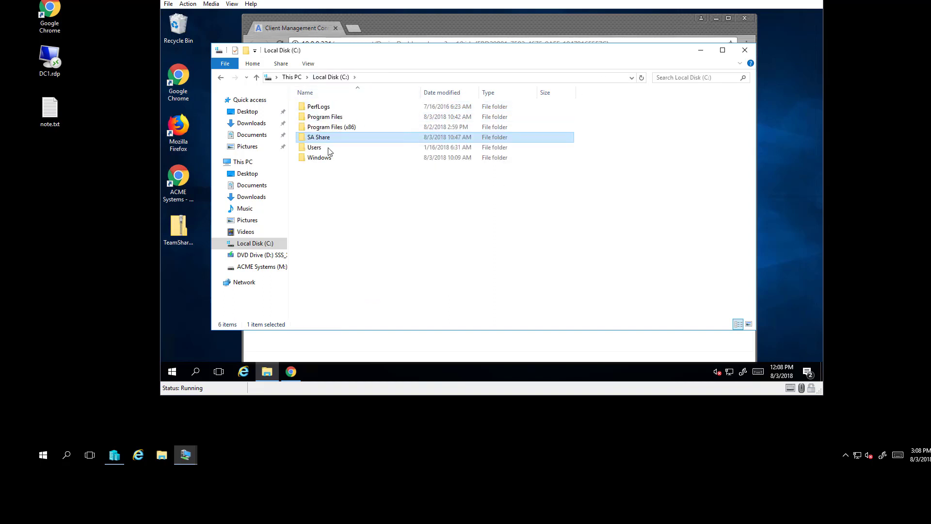
pyautogui.rightClick(332, 138)
pyautogui.click(259, 310)
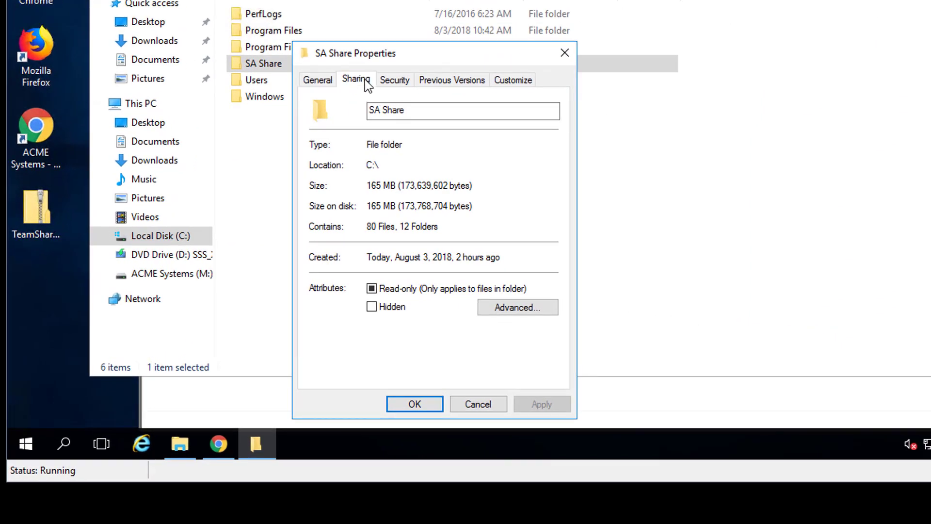
pyautogui.click(364, 79)
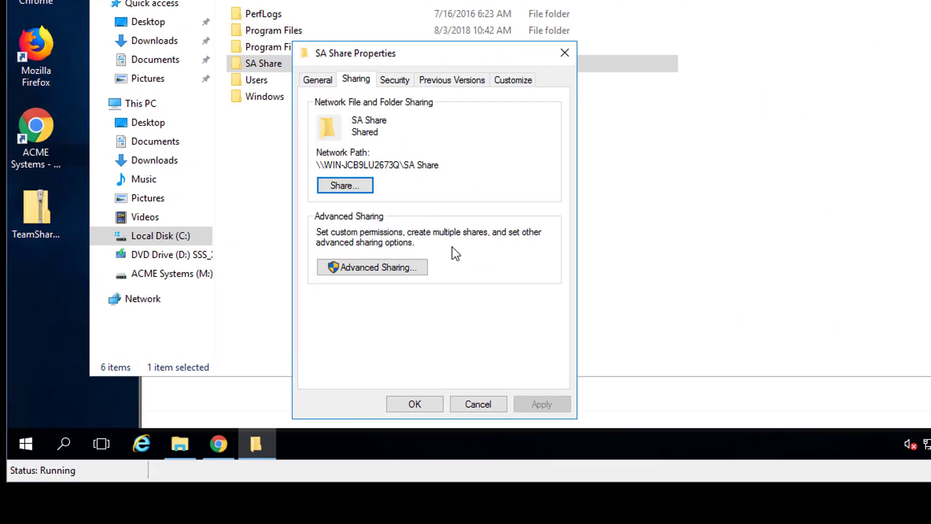
pyautogui.click(374, 267)
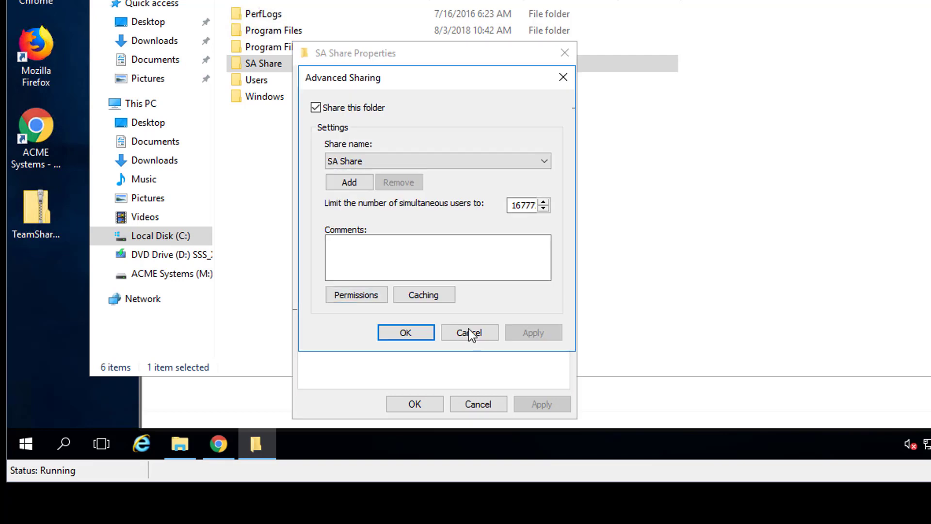
pyautogui.click(345, 294)
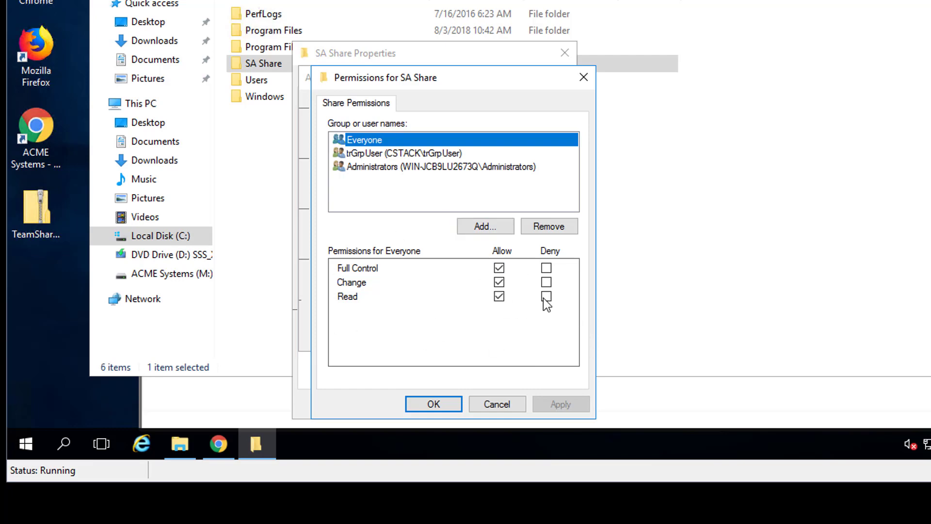
pyautogui.click(434, 404)
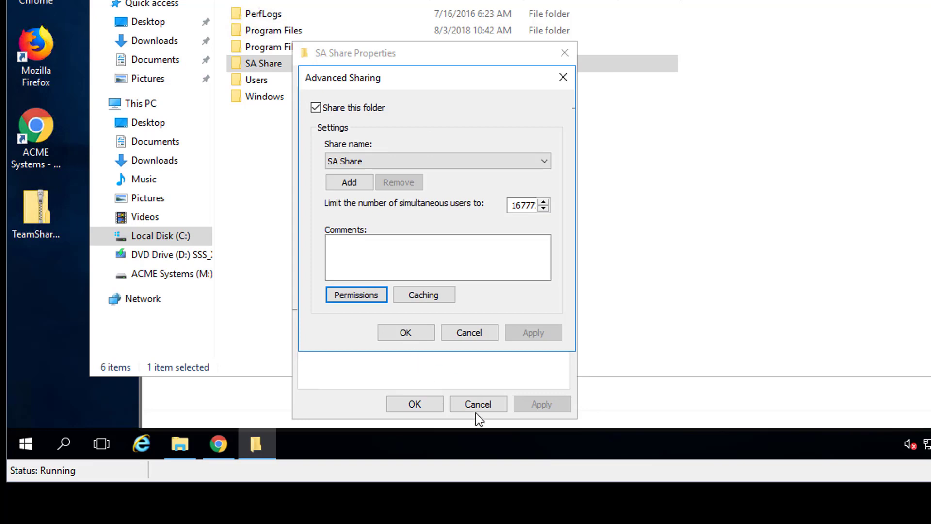
pyautogui.click(479, 334)
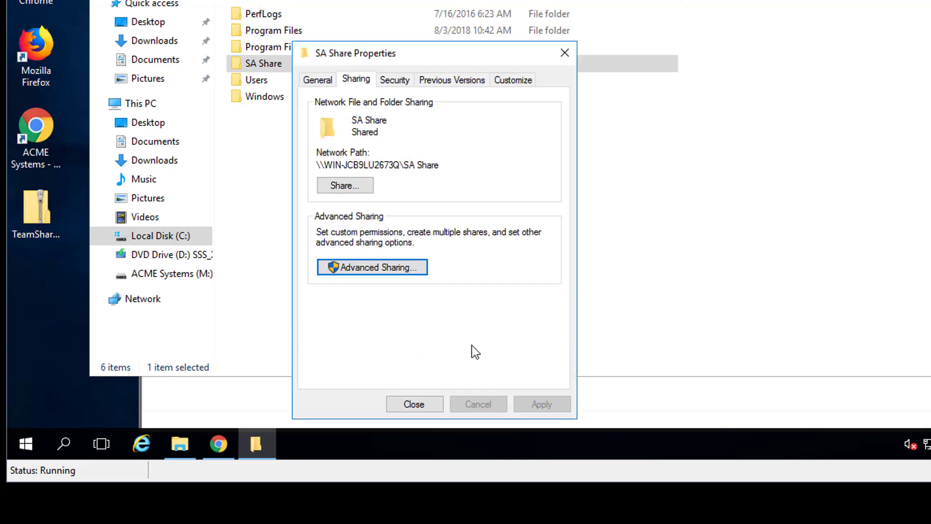
# Examine the SA Share folder's security permissions for user1 and manager1
pyautogui.click(388, 80)
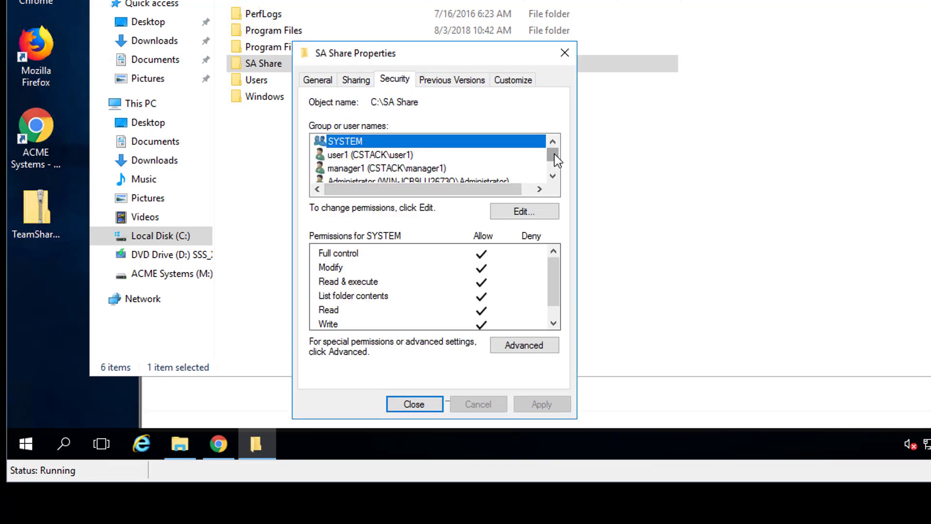
pyautogui.click(383, 156)
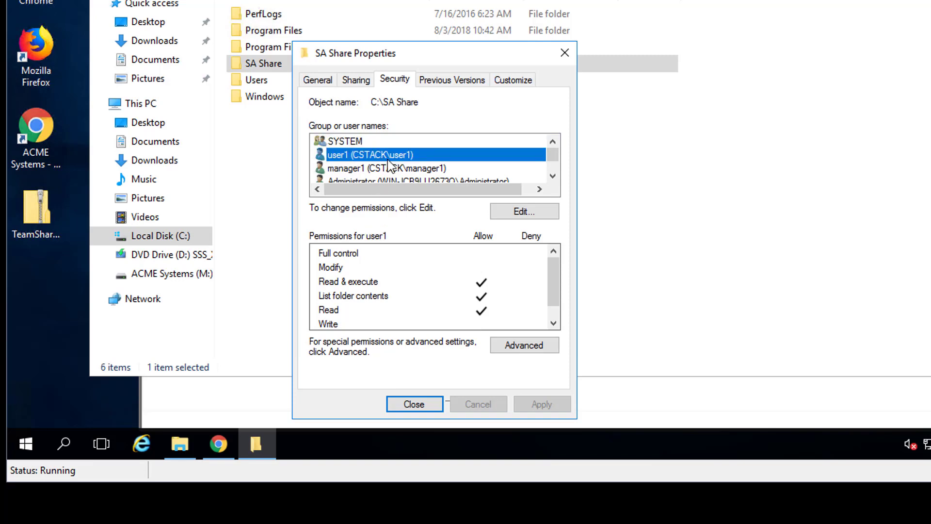
pyautogui.click(421, 171)
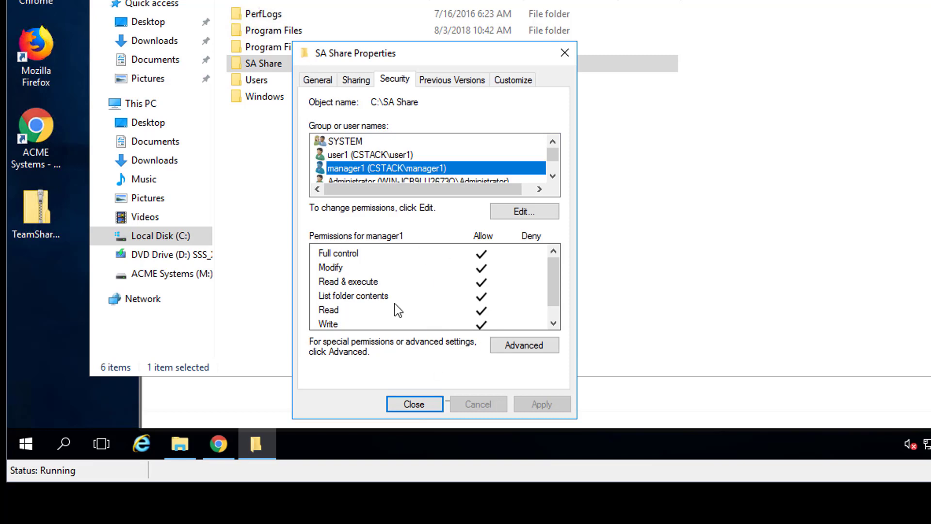
# Check user1's security permissions on SA Share, then put File Explorer aside and return to the Client Management Console
pyautogui.click(358, 155)
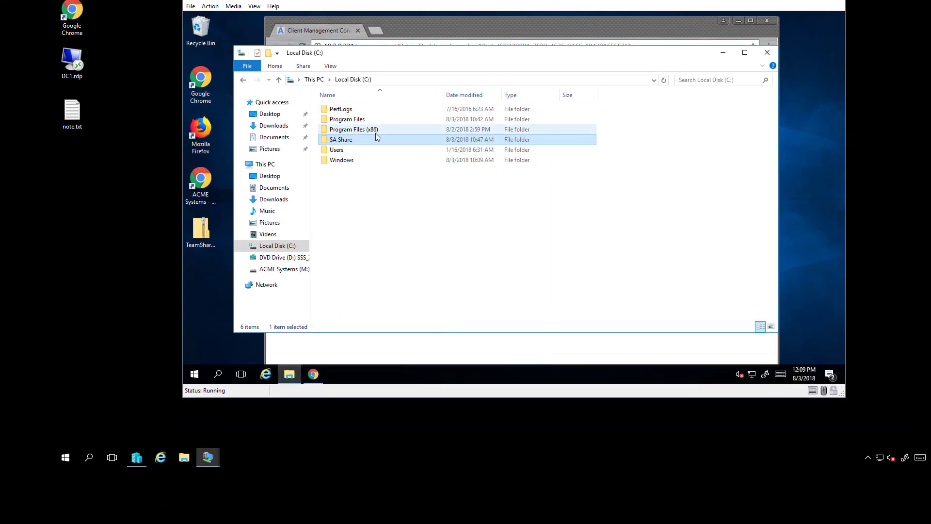
pyautogui.click(722, 54)
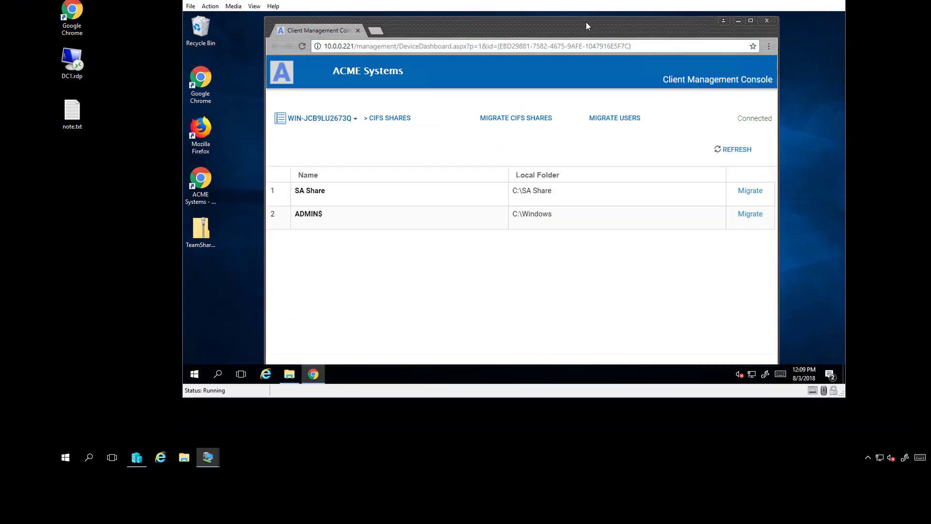
pyautogui.click(193, 377)
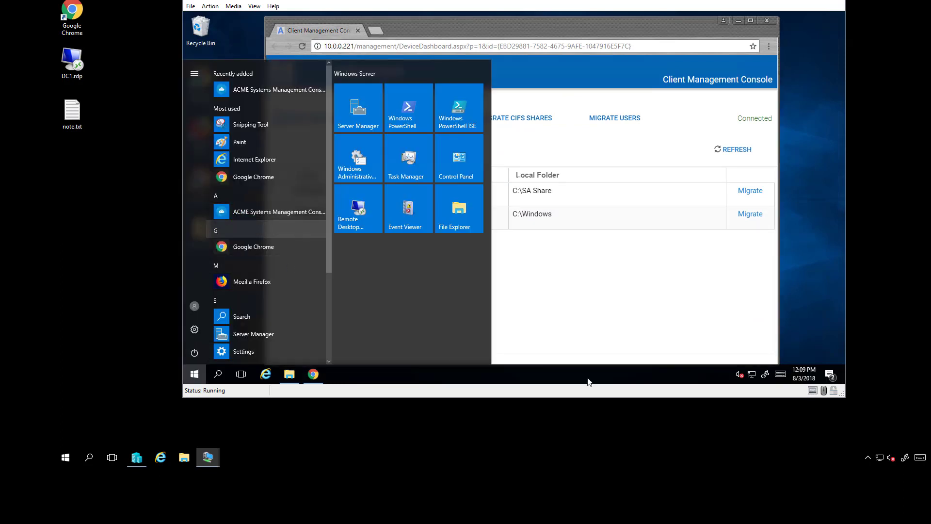
pyautogui.click(662, 344)
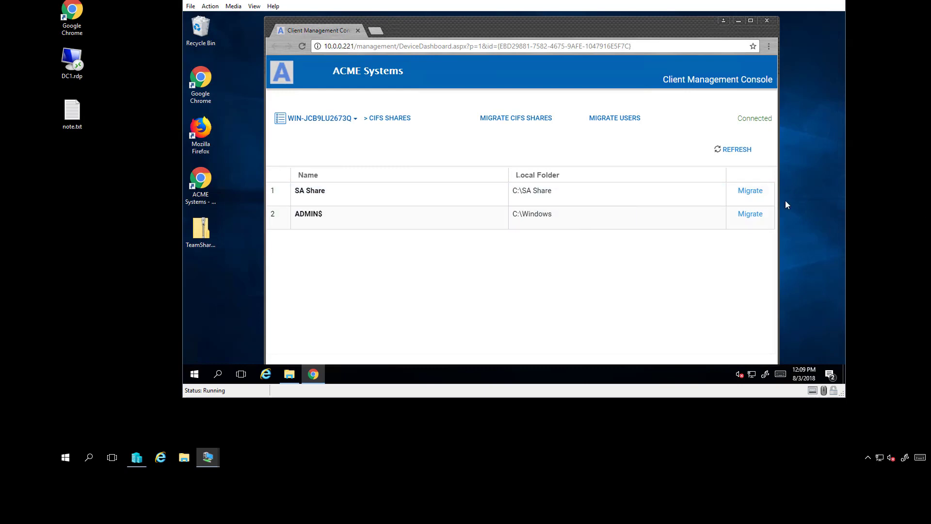
# Start migrating the SA Share CIFS share, using Two Way Sync for its data and permissions, and continue the wizard
pyautogui.click(747, 194)
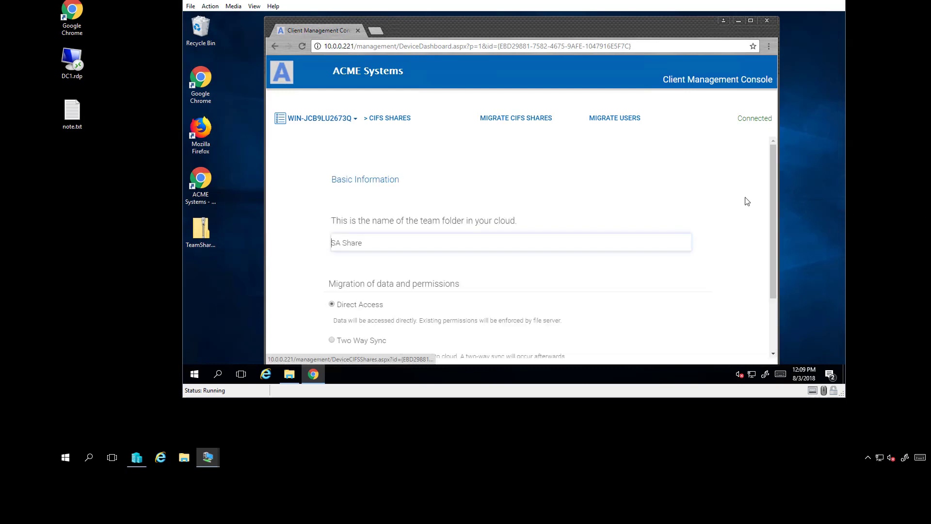
pyautogui.scroll(-2, 689, 262)
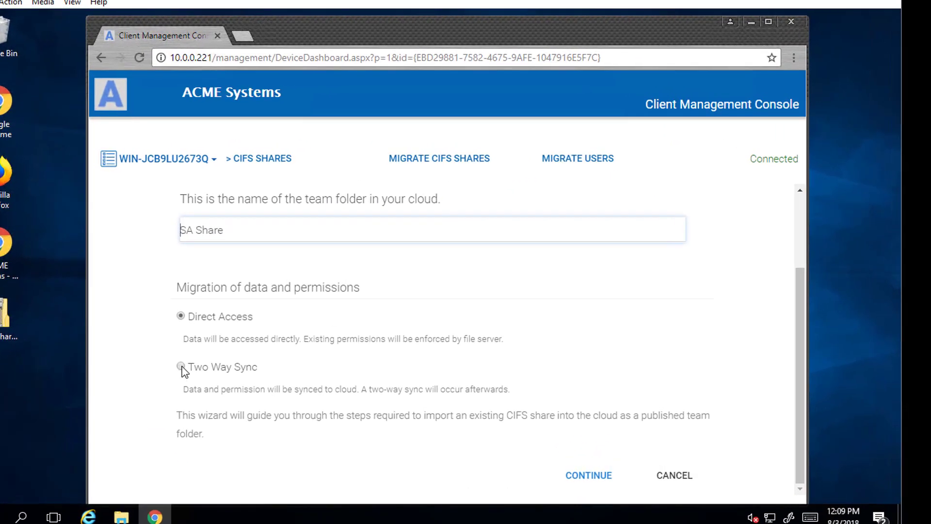
pyautogui.click(180, 366)
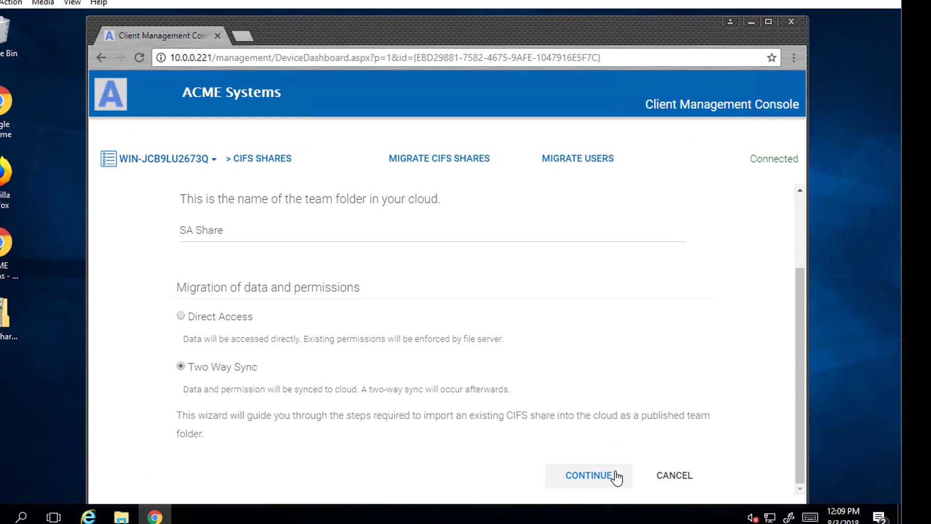
pyautogui.click(588, 477)
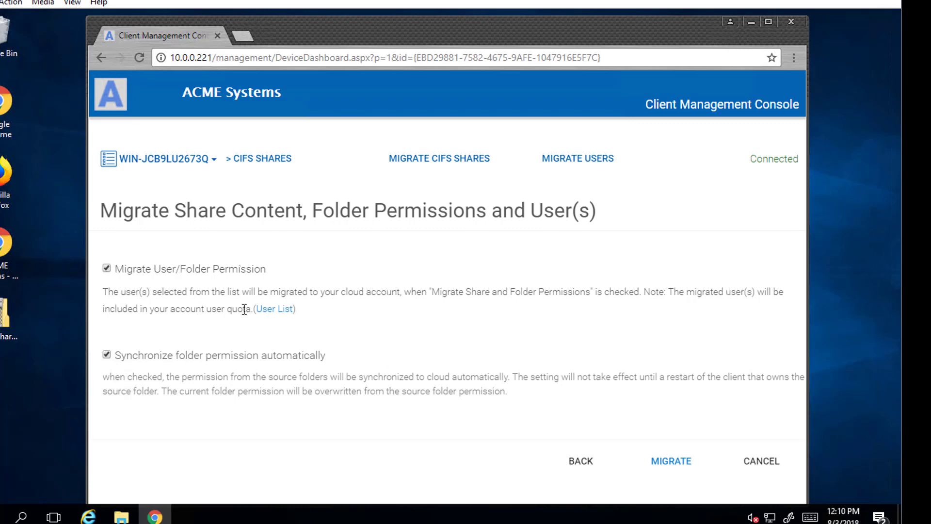
# Review the groups and users listed for migration in the User List and close it
pyautogui.click(275, 311)
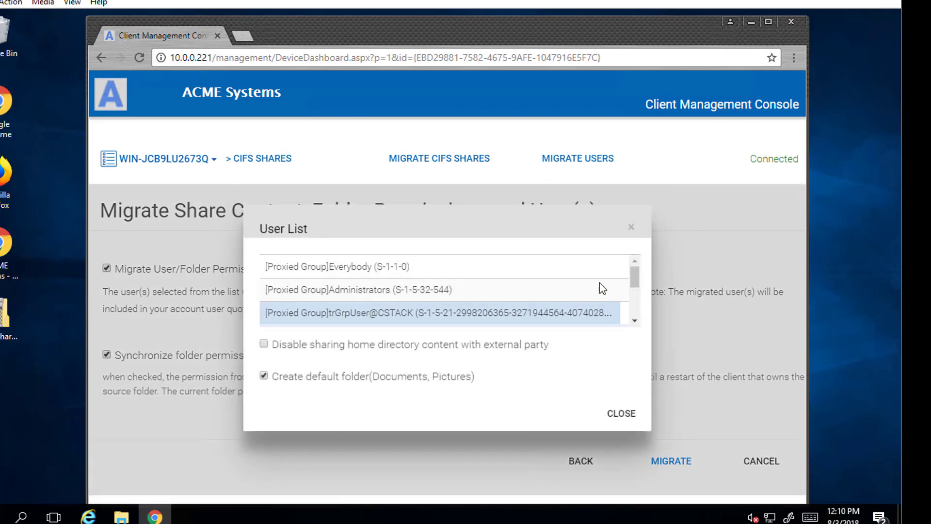
pyautogui.moveTo(635, 280); pyautogui.dragTo(642, 320)
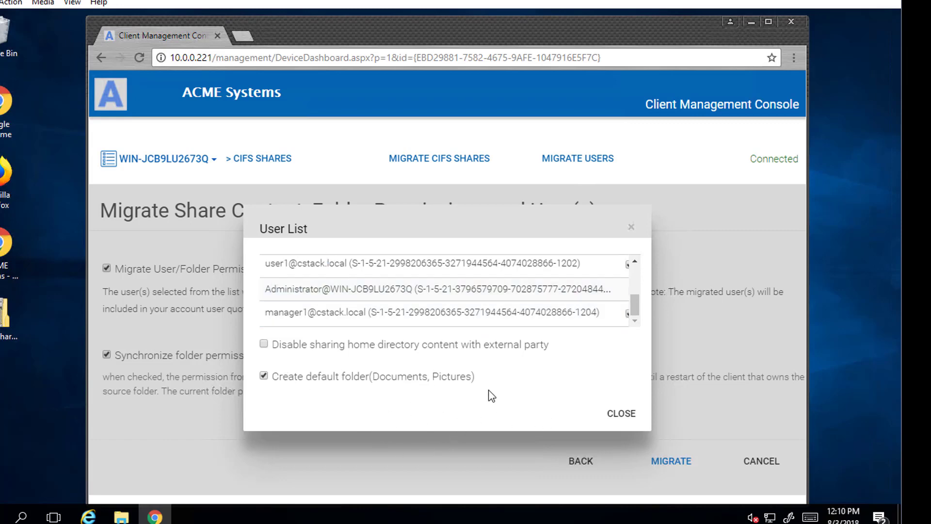
pyautogui.click(622, 418)
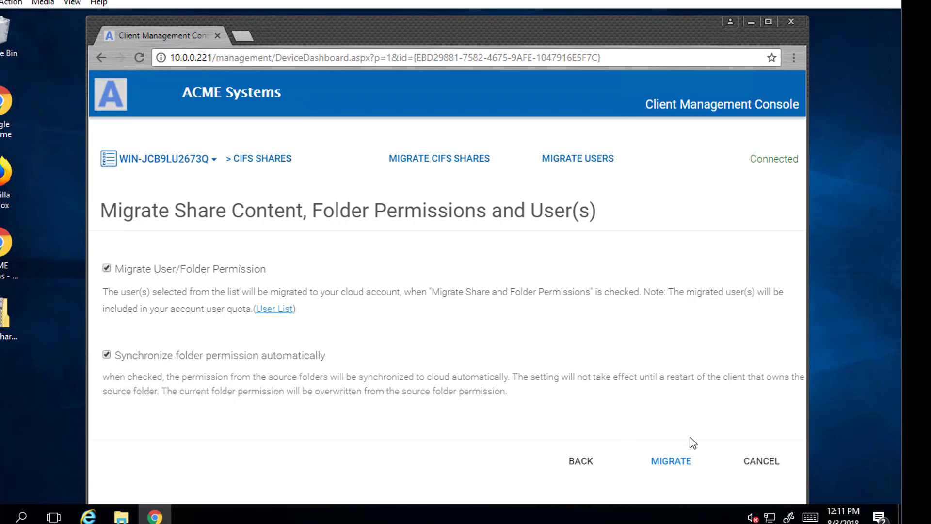
# Run the SA Share migration and scan the migrated share for out of sync items
pyautogui.click(677, 467)
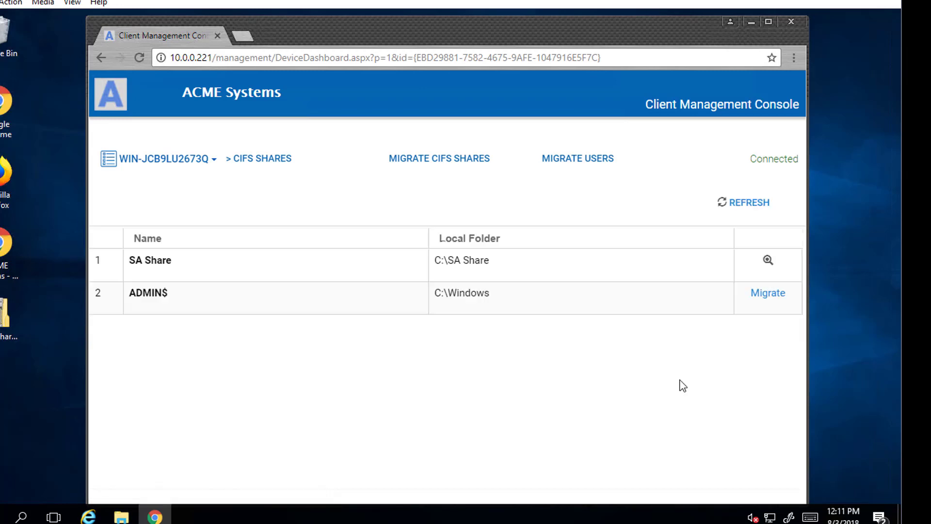
pyautogui.click(767, 260)
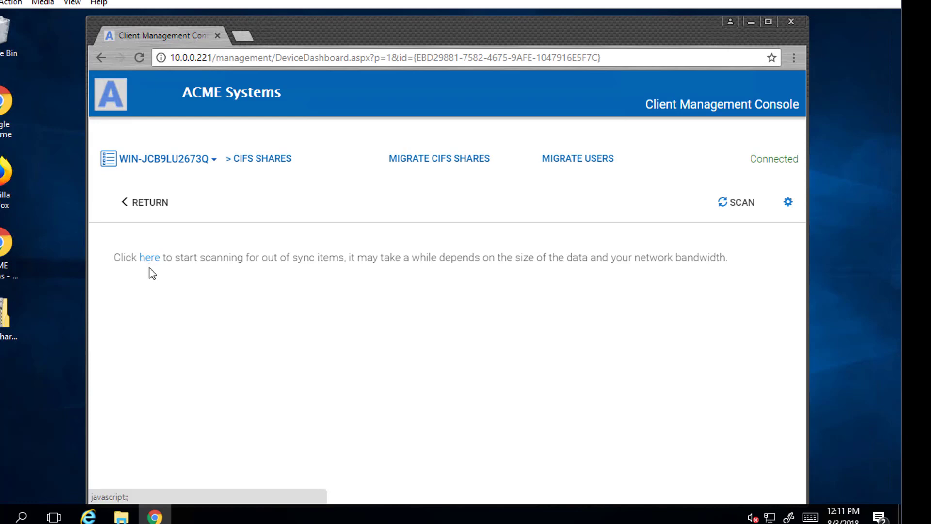
pyautogui.click(147, 258)
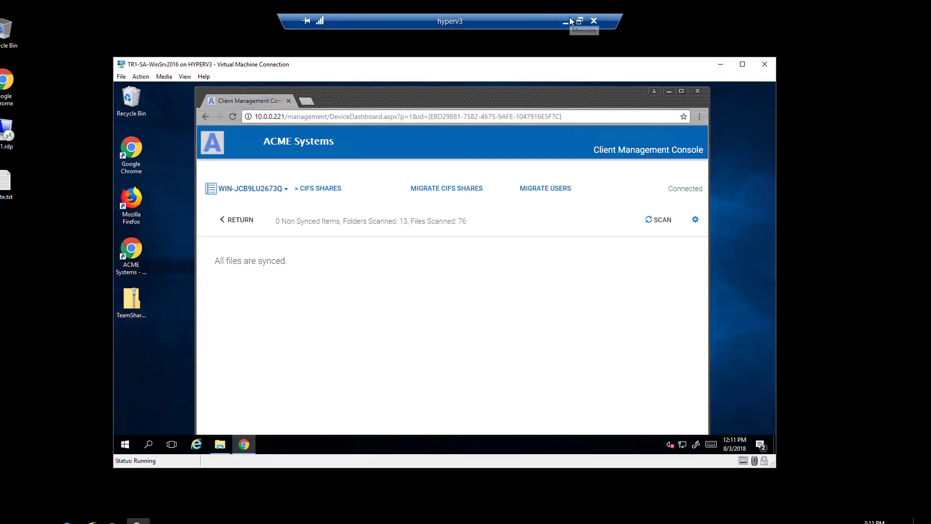
# Switch from the remote session to the ACME Systems web dashboard, clear away the other browser windows, and reload the dashboard
pyautogui.click(571, 22)
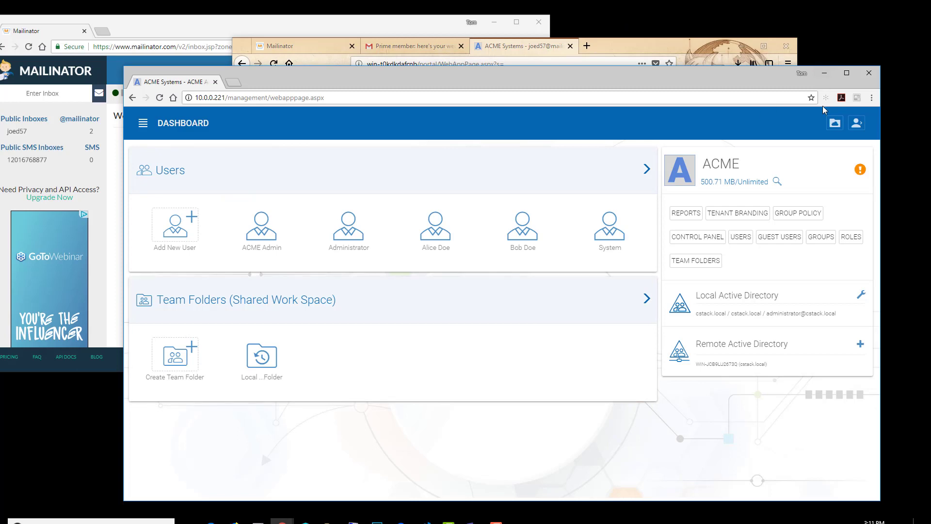
pyautogui.click(741, 46)
pyautogui.click(494, 22)
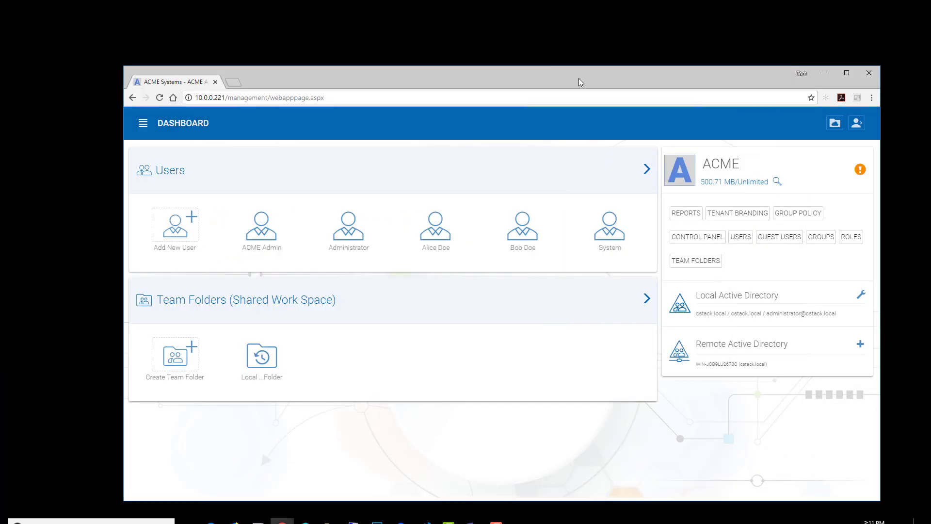
pyautogui.moveTo(578, 80); pyautogui.dragTo(535, 52)
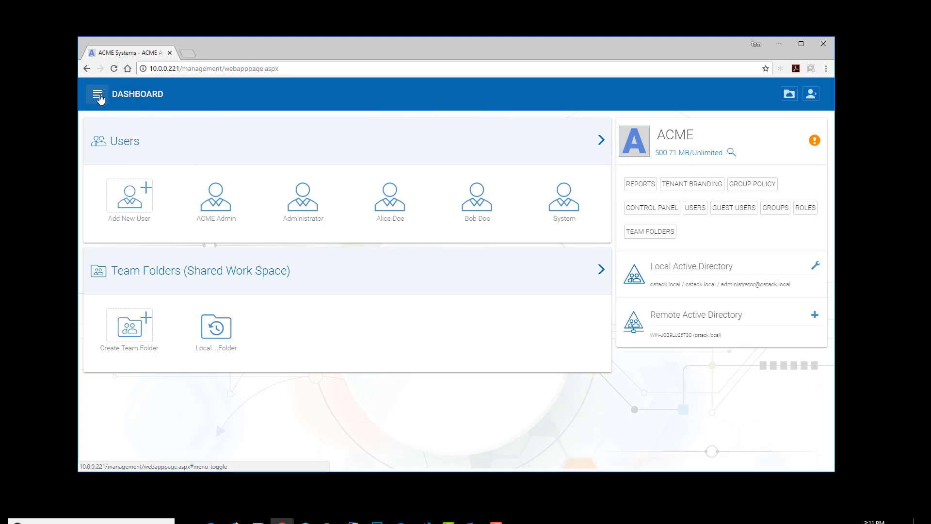
pyautogui.click(100, 97)
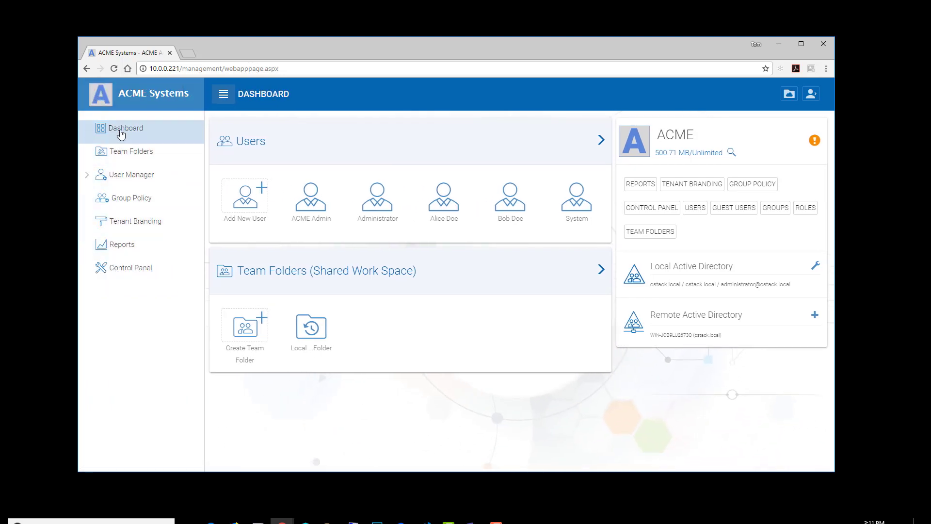
pyautogui.click(121, 129)
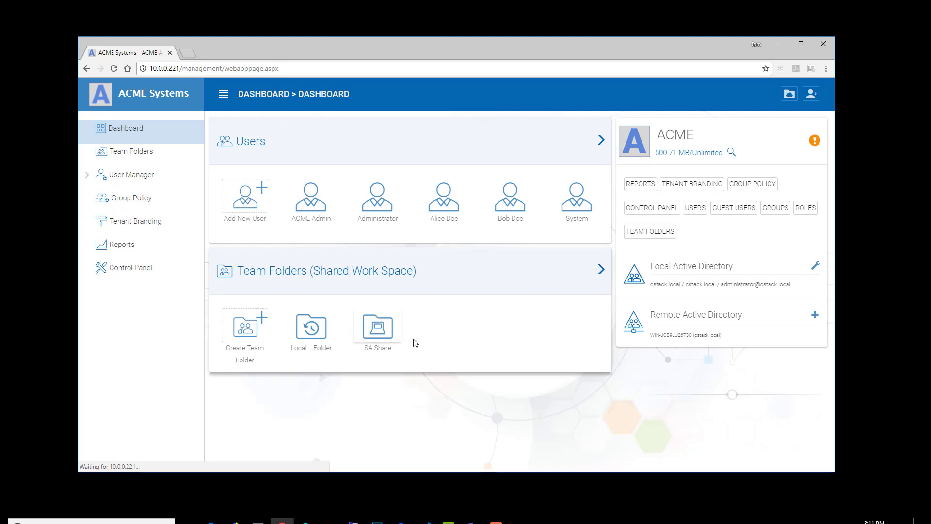
# Review the groups assigned to the SA Share team folder and the accounts listed in User Manager
pyautogui.click(372, 273)
pyautogui.moveTo(600, 250)
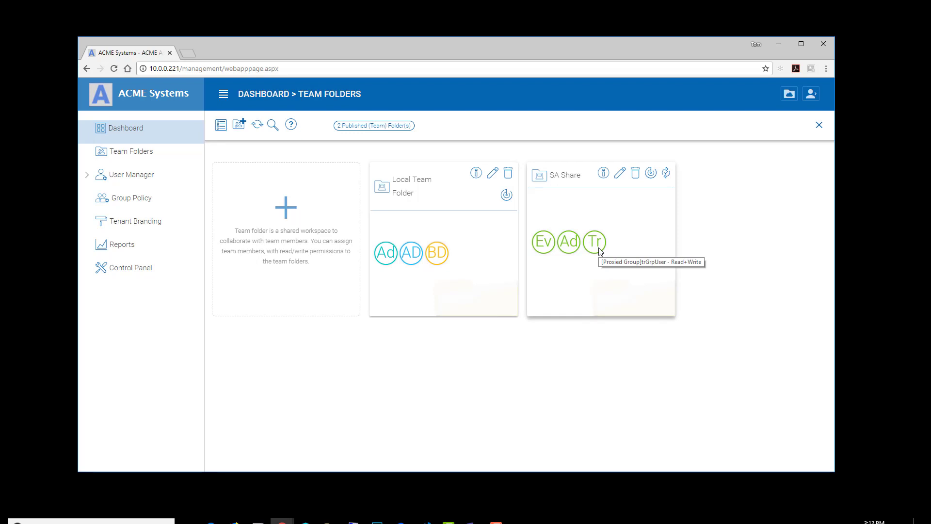
pyautogui.click(135, 175)
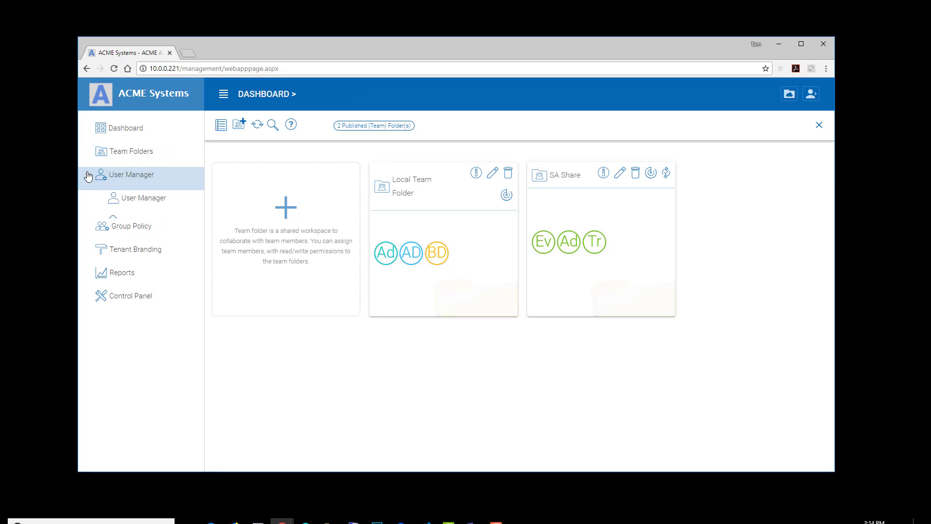
pyautogui.click(140, 197)
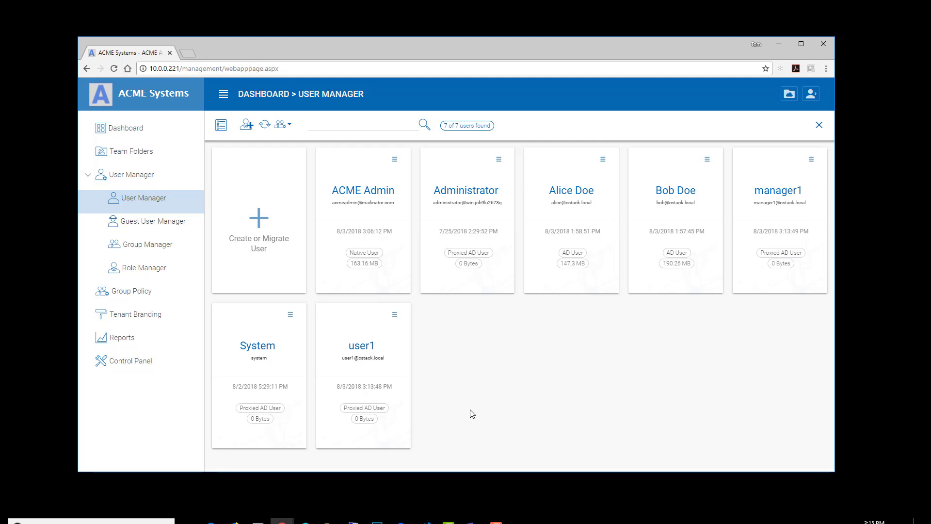
# Log out of the admin account and sign in to the portal as user1 with the saved credentials
pyautogui.click(816, 95)
pyautogui.click(777, 228)
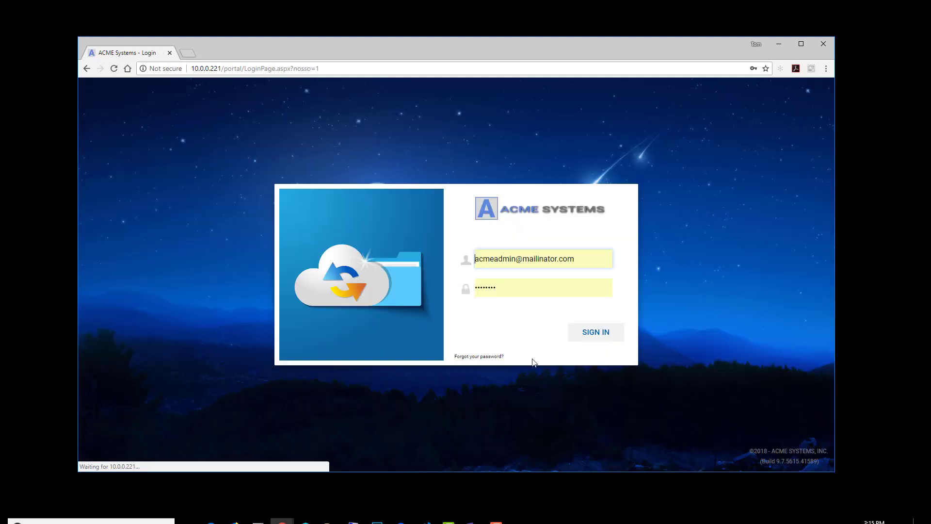
pyautogui.click(596, 260)
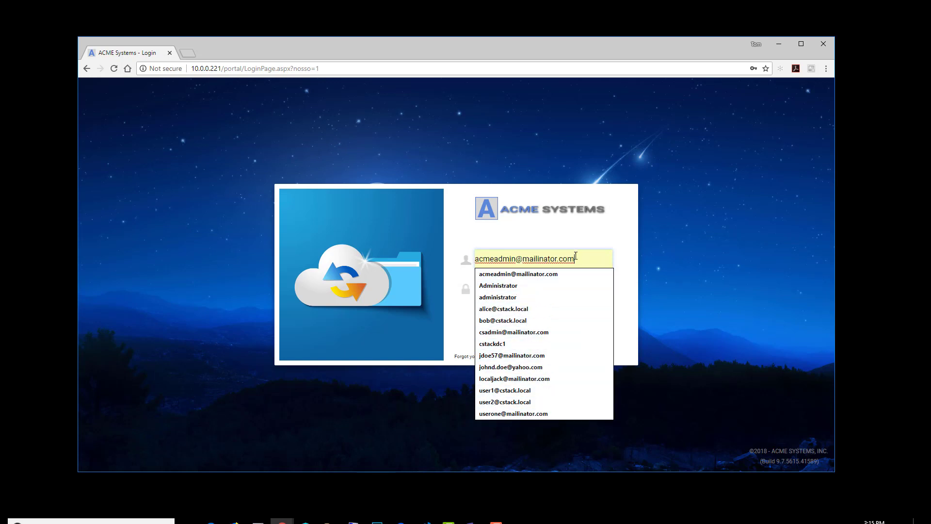
pyautogui.click(514, 390)
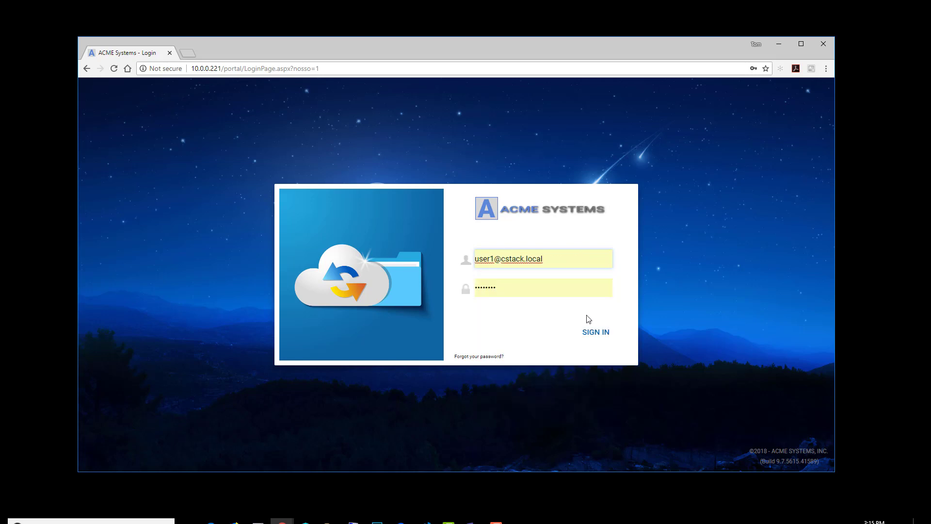
pyautogui.click(597, 332)
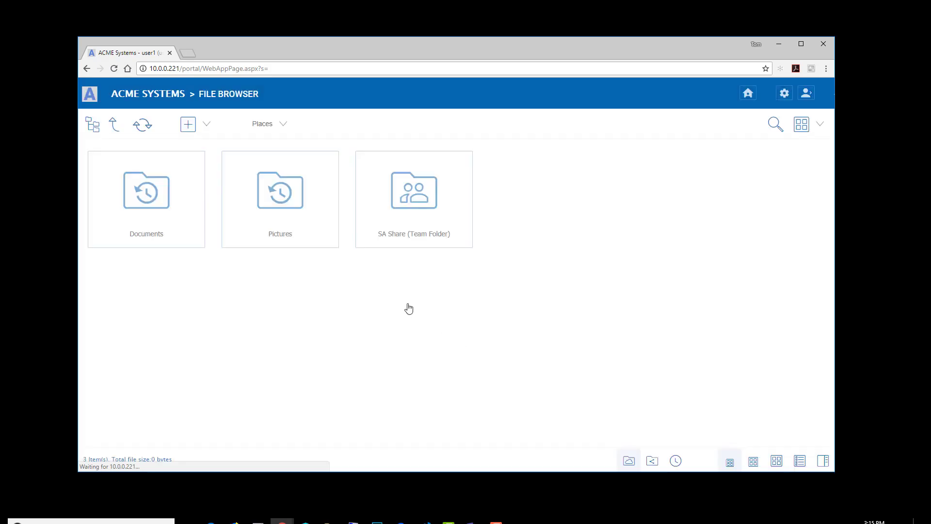
# Browse the SA Share team folder through Project Files to the contents of Bldg-BocaMedicalCenter
pyautogui.moveTo(383, 162)
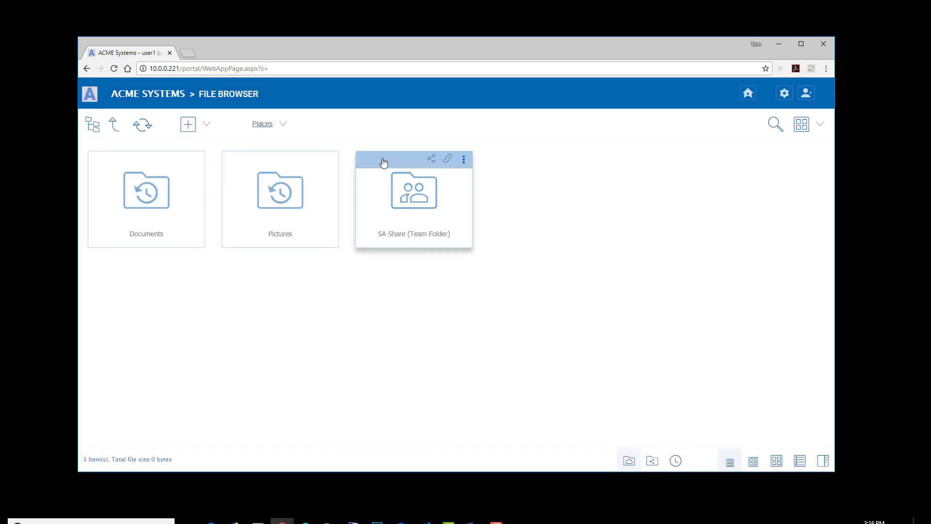
pyautogui.click(420, 204)
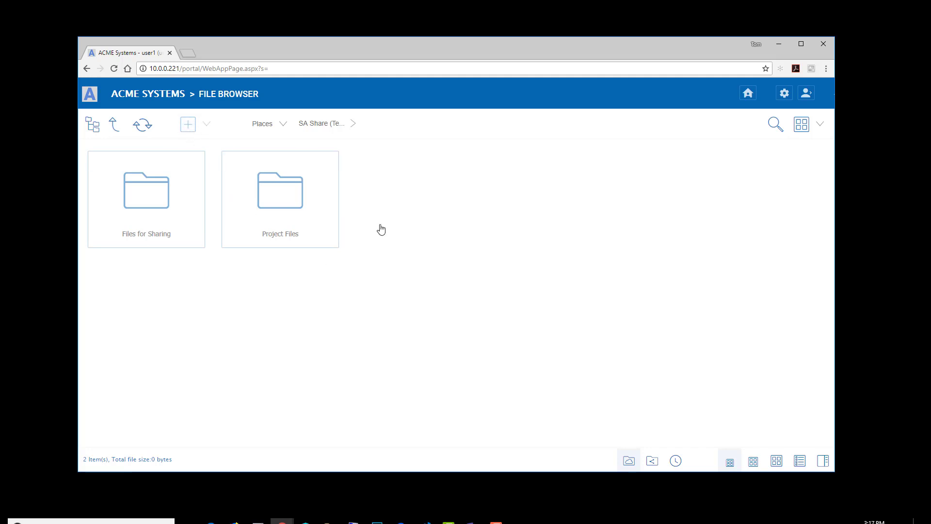
pyautogui.click(281, 202)
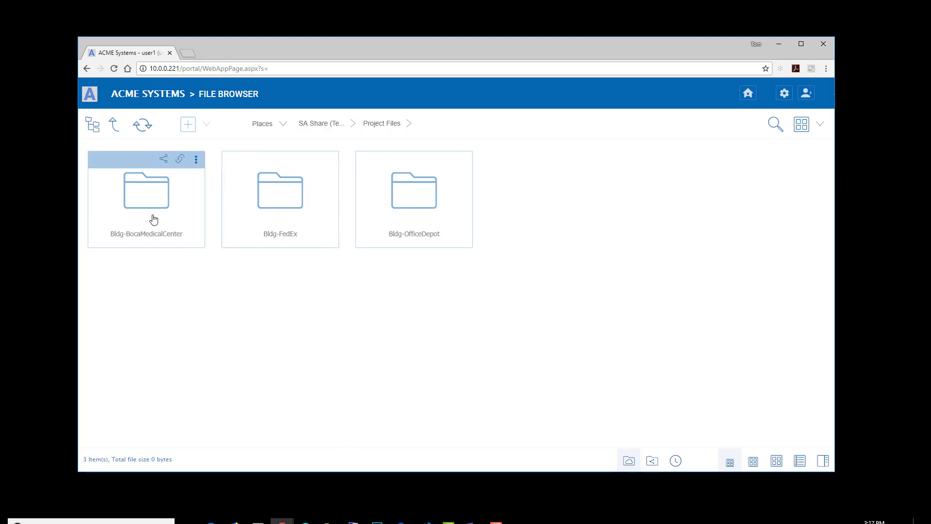
pyautogui.doubleClick(136, 213)
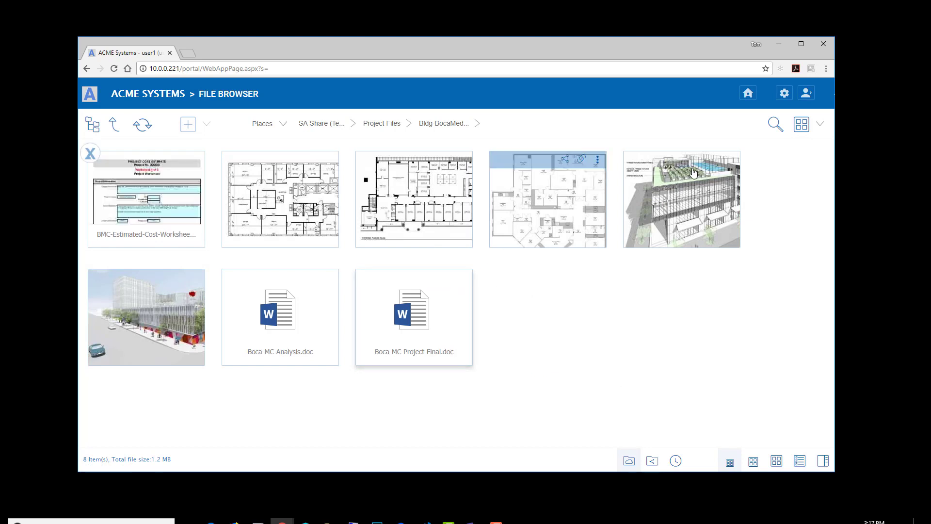
# Log out of the user1 account, sign in to the portal as manager1 with the account password, and save the credentials in the browser
pyautogui.click(806, 97)
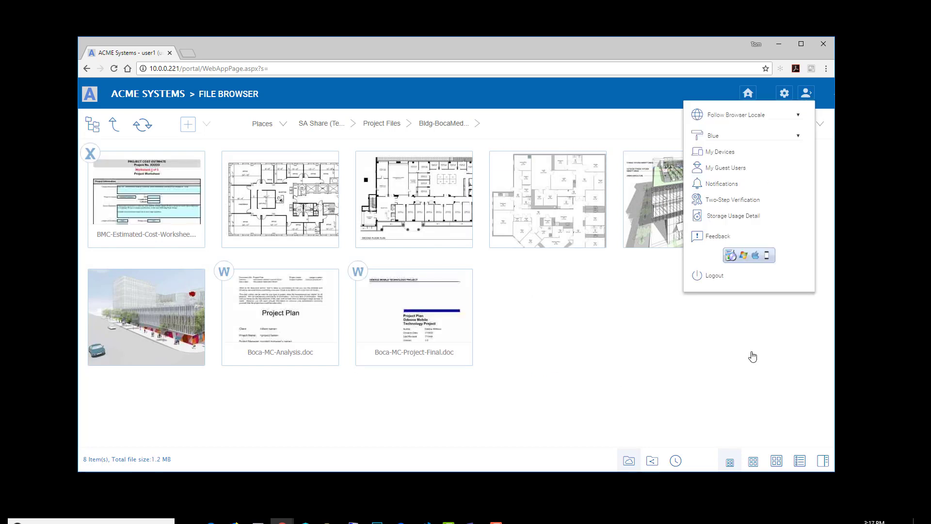
pyautogui.click(709, 278)
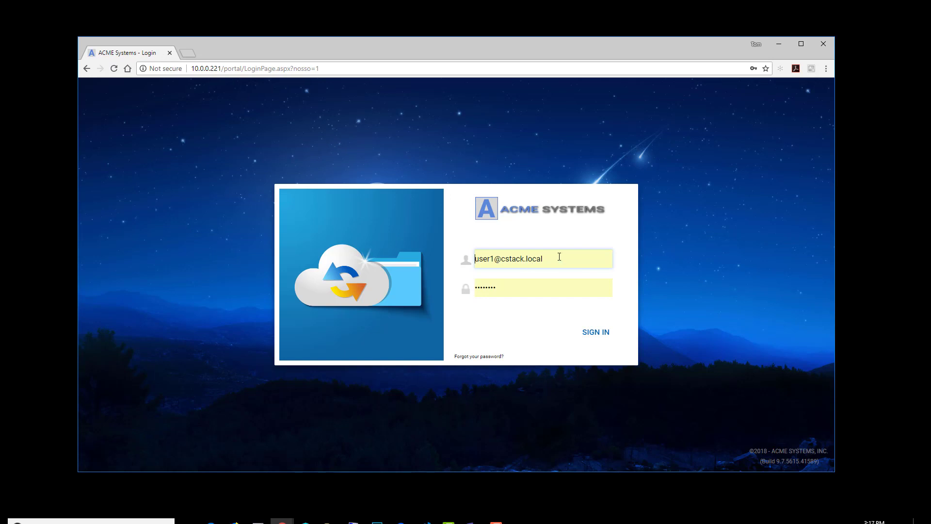
pyautogui.click(559, 256)
pyautogui.moveTo(490, 259); pyautogui.dragTo(444, 265)
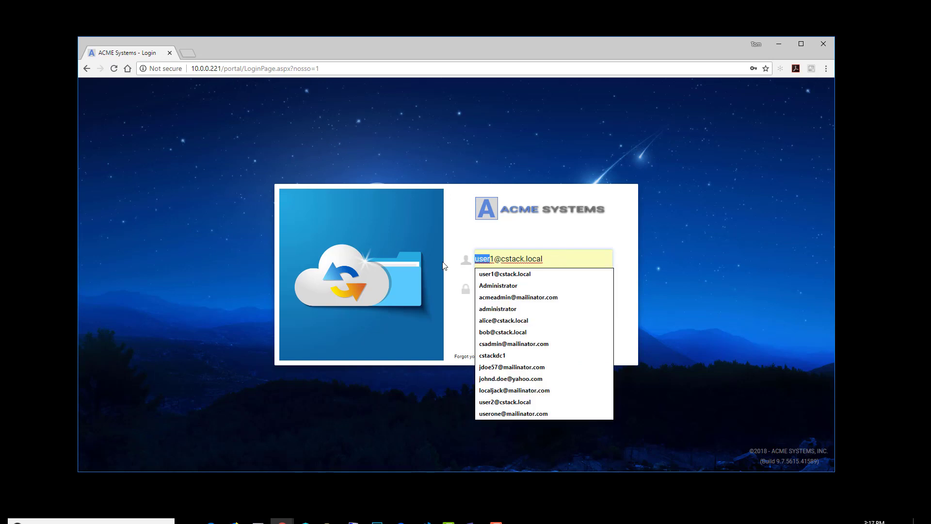
pyautogui.write('manager')
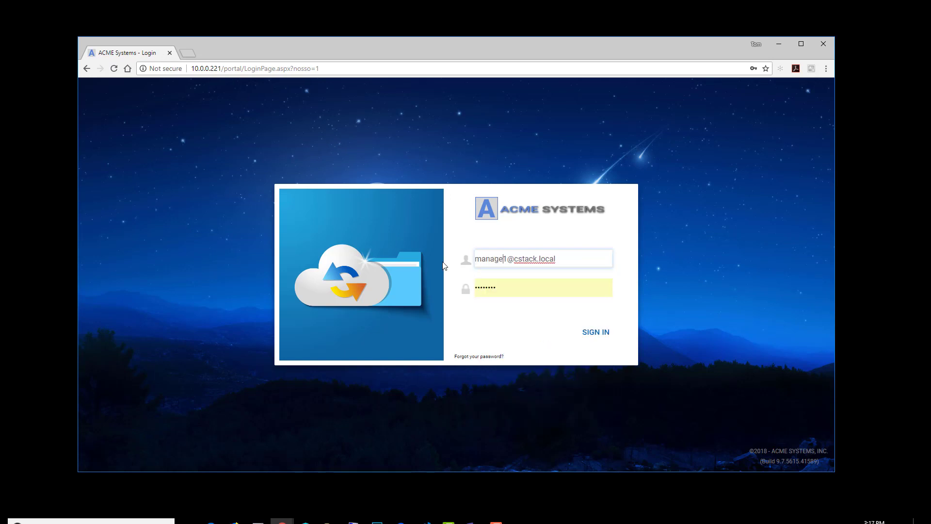
pyautogui.press('Tab')
pyautogui.write('********')
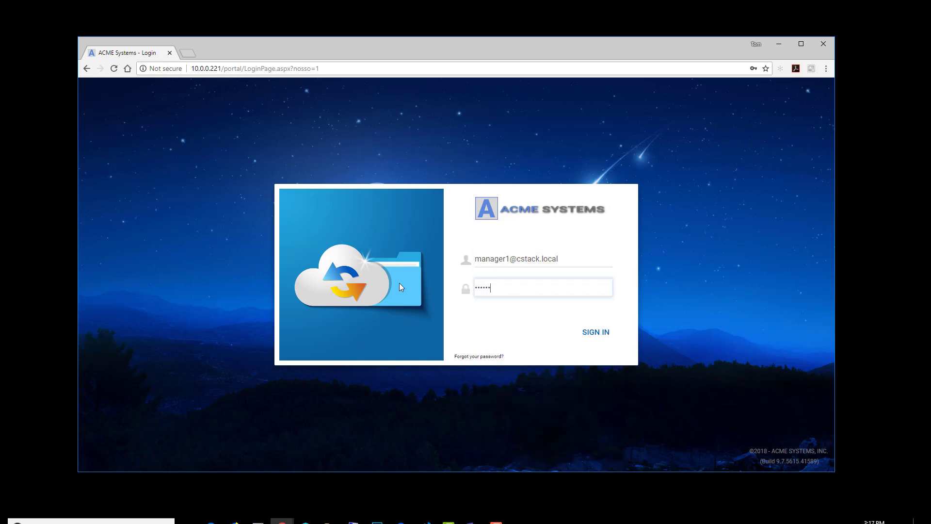
pyautogui.press('Return')
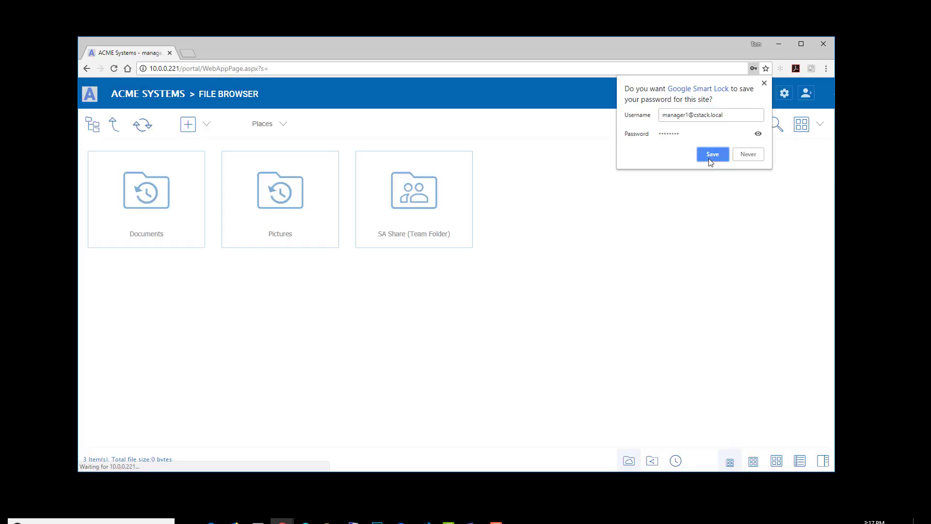
pyautogui.click(712, 154)
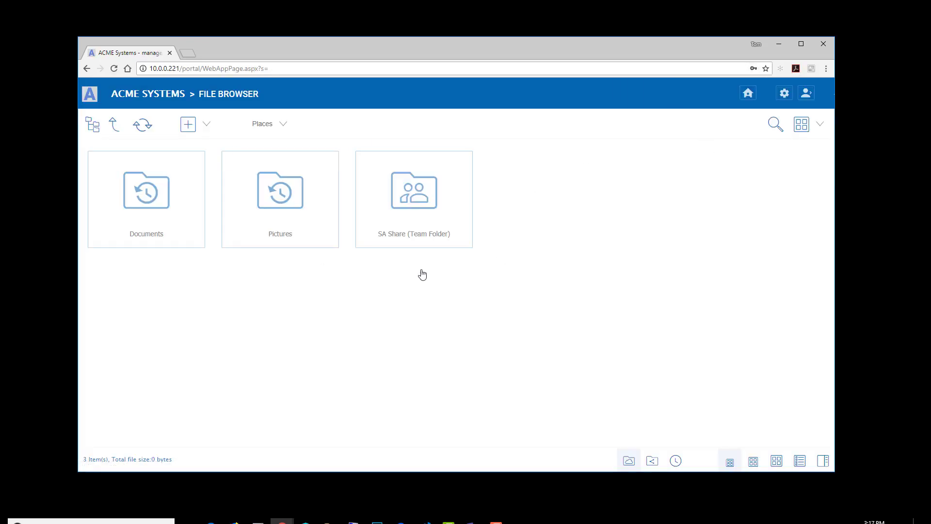
# Browse the SA Share team folder through Project Files to the Bldg-OfficeDepot folder
pyautogui.click(436, 243)
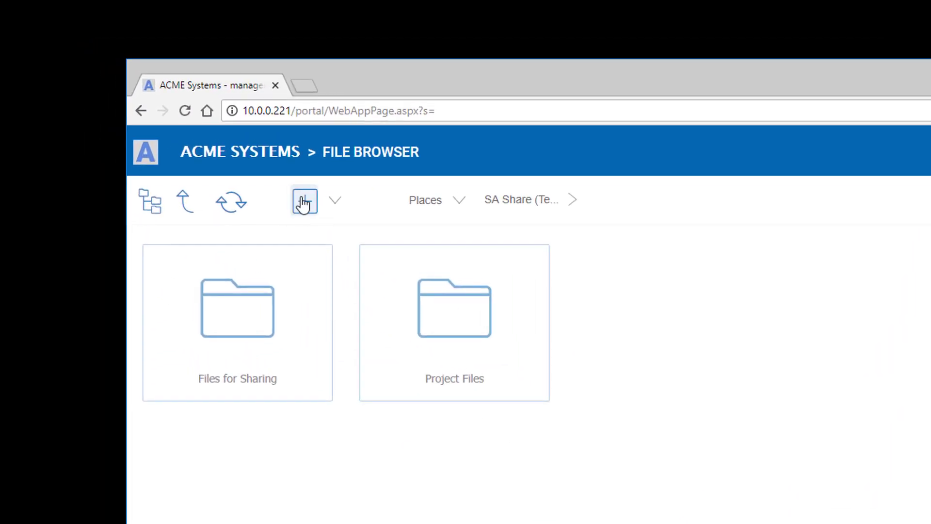
pyautogui.click(307, 207)
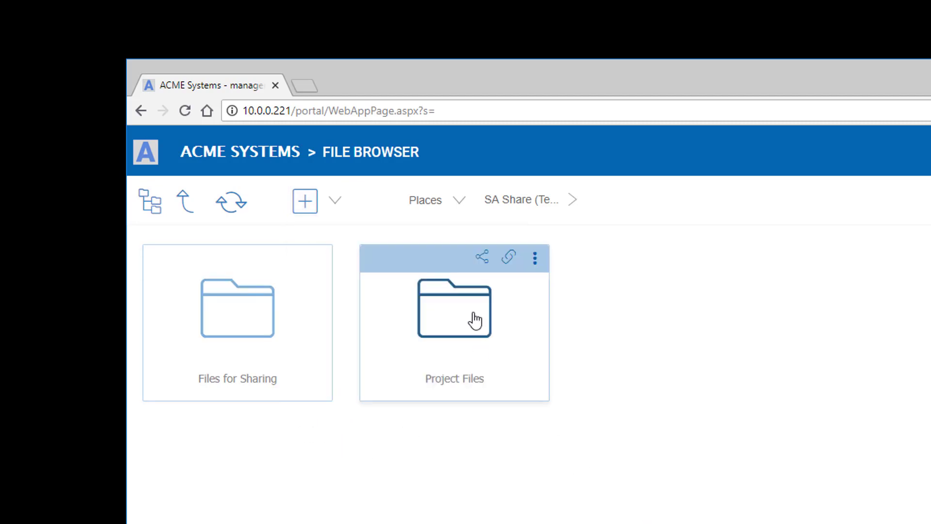
pyautogui.click(474, 322)
pyautogui.click(671, 351)
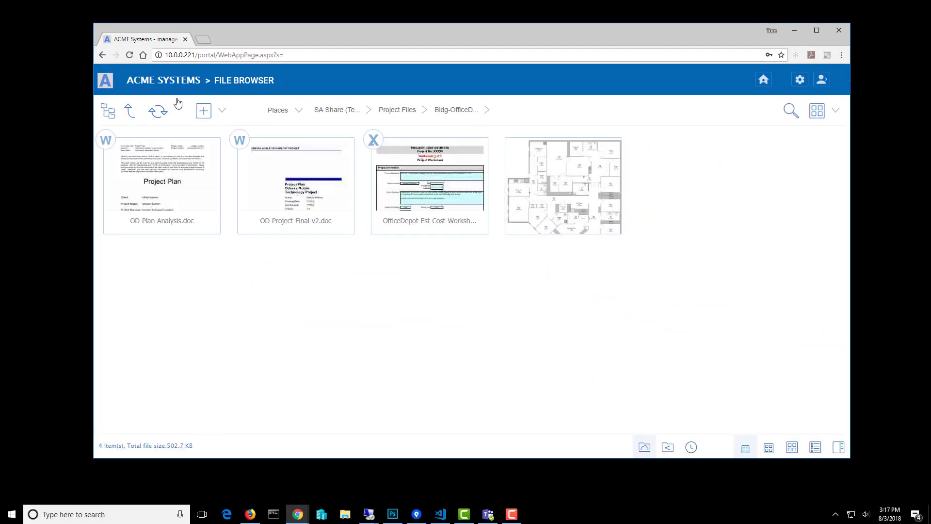
# Create a Microsoft Word document named "Manager's Word Document" in the Bldg-OfficeDepot folder
pyautogui.click(204, 111)
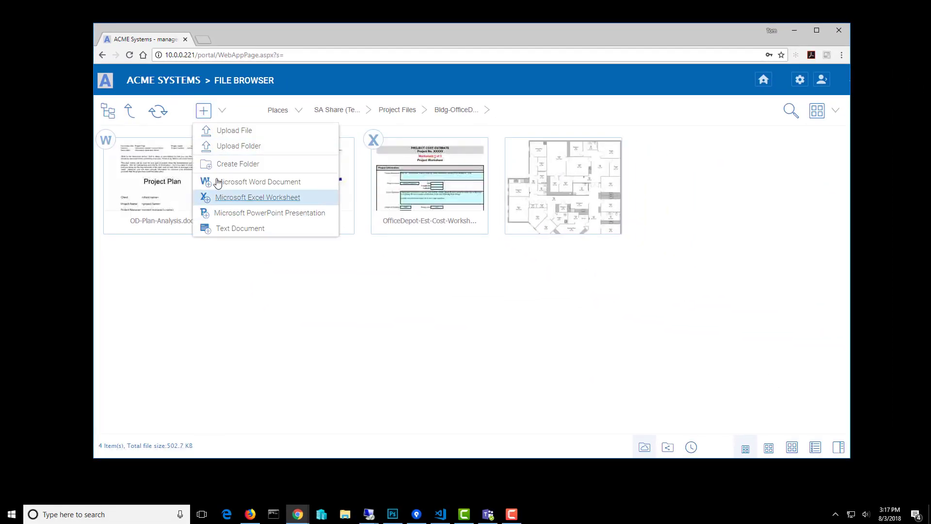
pyautogui.click(238, 183)
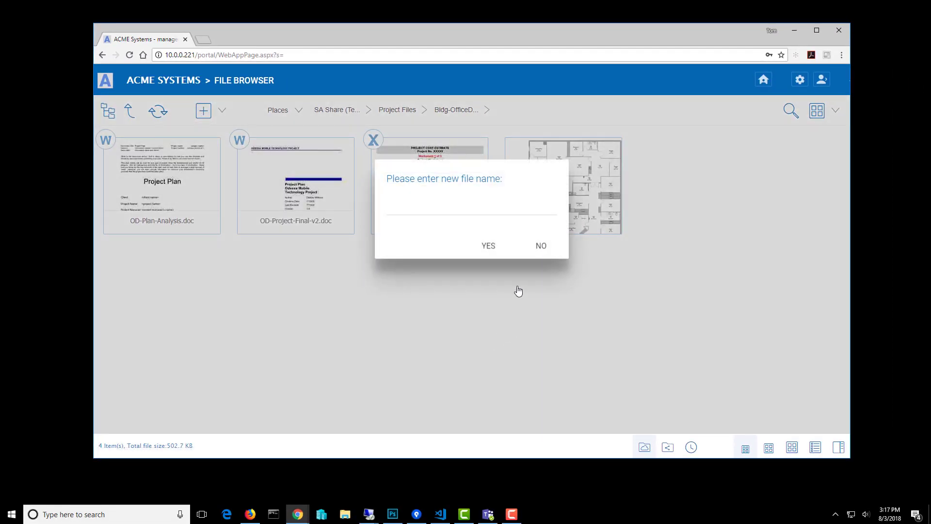
pyautogui.click(473, 210)
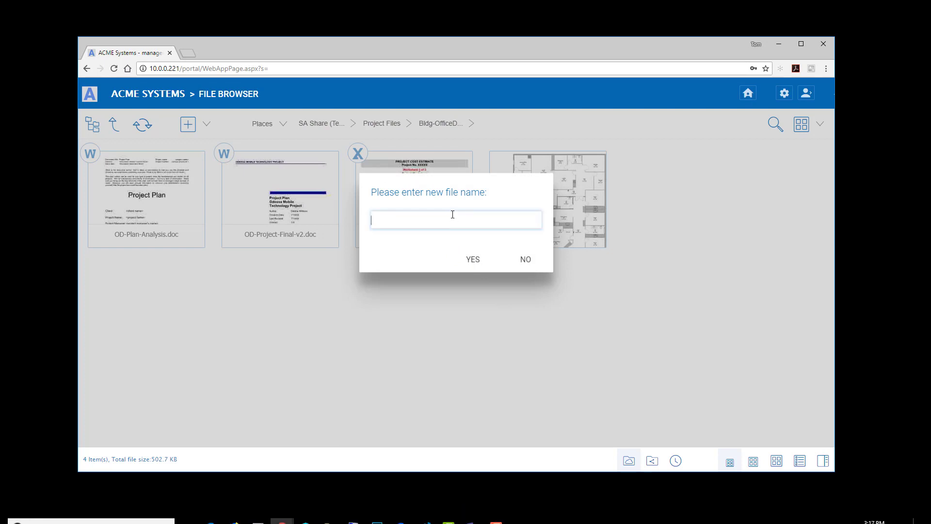
pyautogui.write("Manager's Word Document")
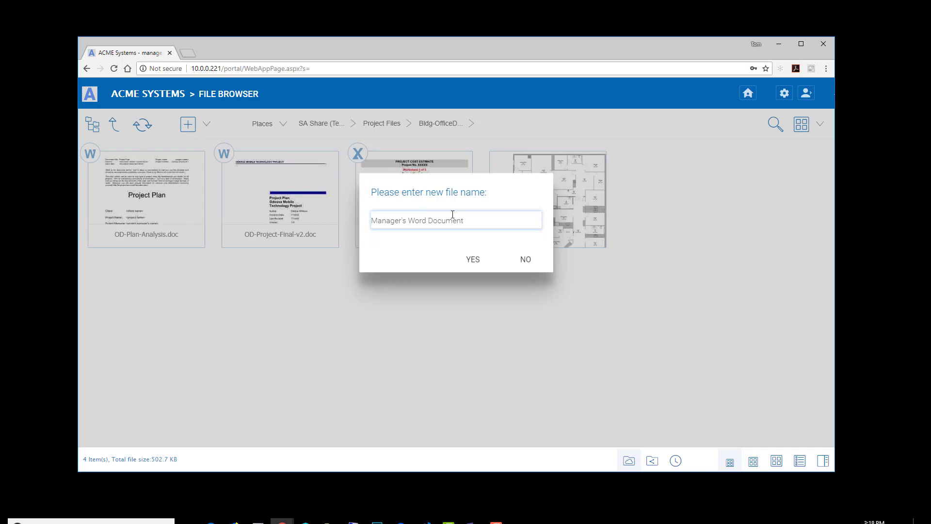
pyautogui.click(473, 259)
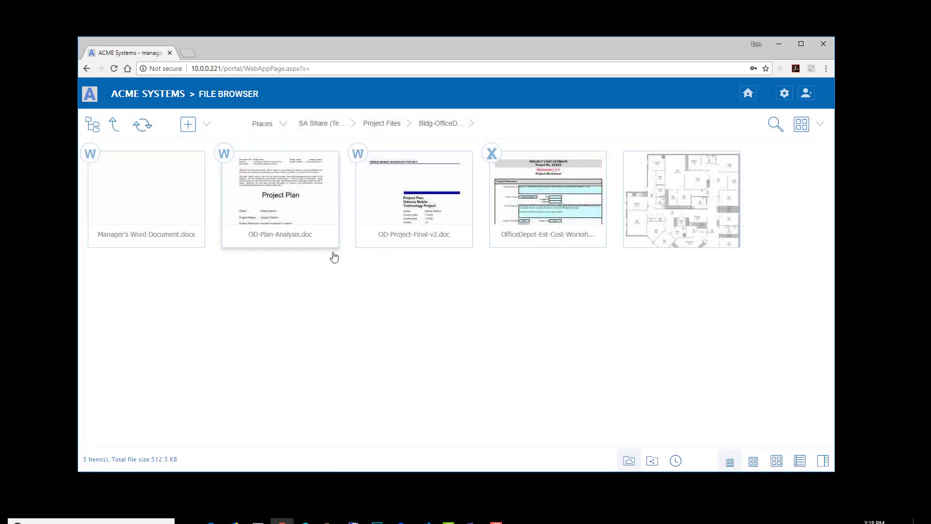
# Open Manager's Word Document.docx with the local application, running the downloaded launcher to edit it in Word
pyautogui.click(195, 159)
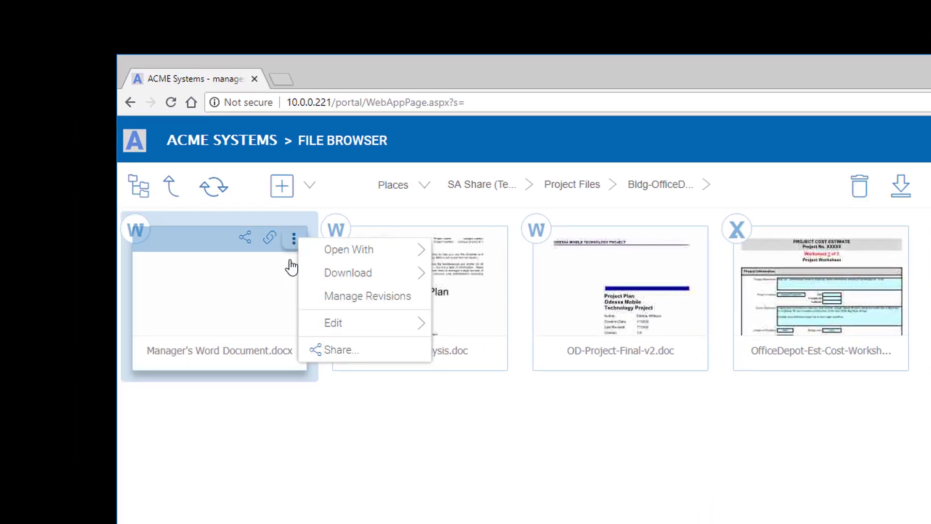
pyautogui.moveTo(391, 255)
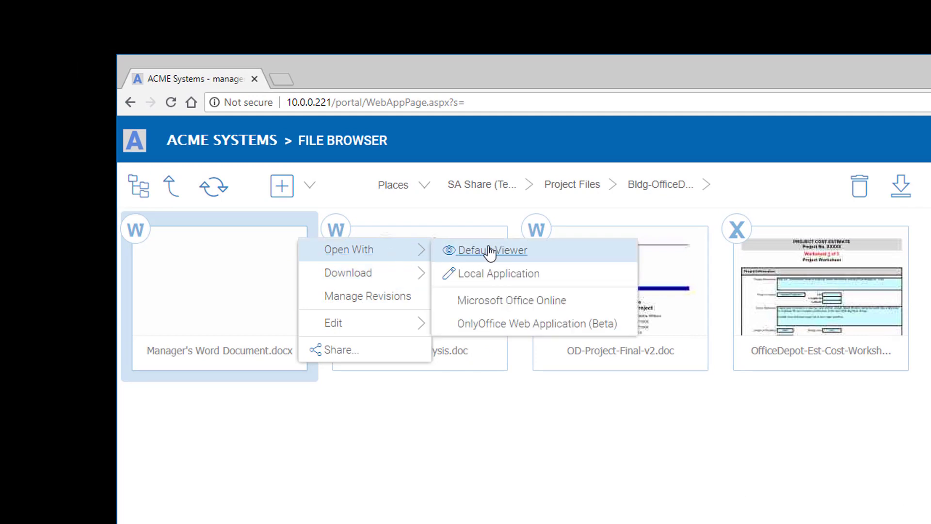
pyautogui.click(483, 275)
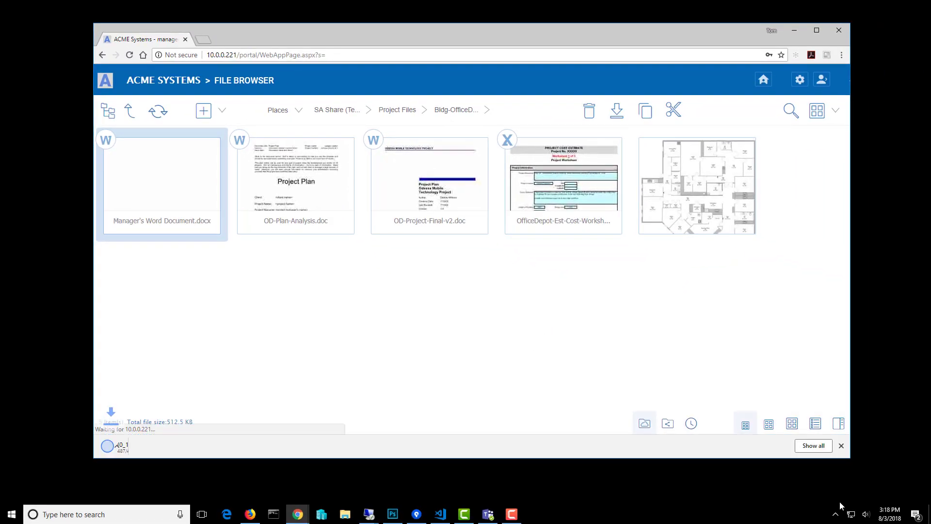
pyautogui.click(172, 446)
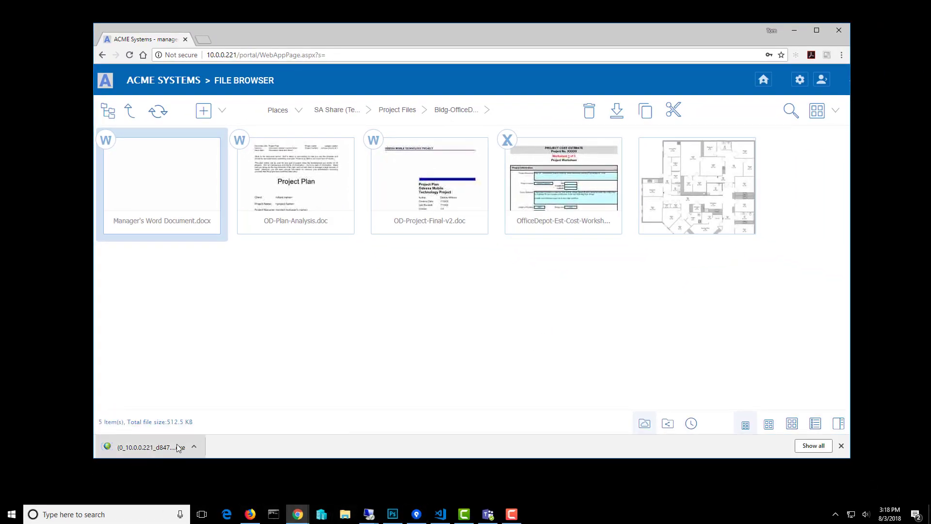
pyautogui.click(491, 268)
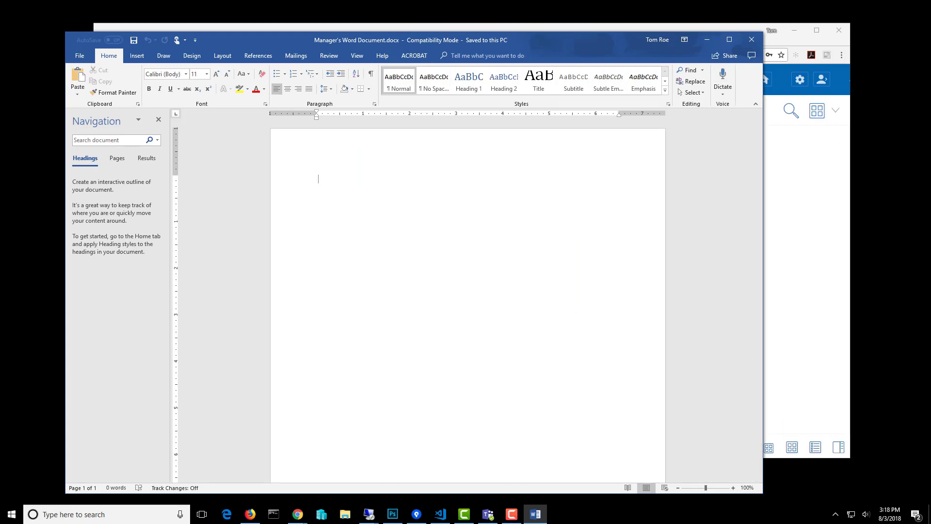
# Paste the copied Lorem Ipsum text into the blank document and save it
pyautogui.hotkey('ctrl', 'v')
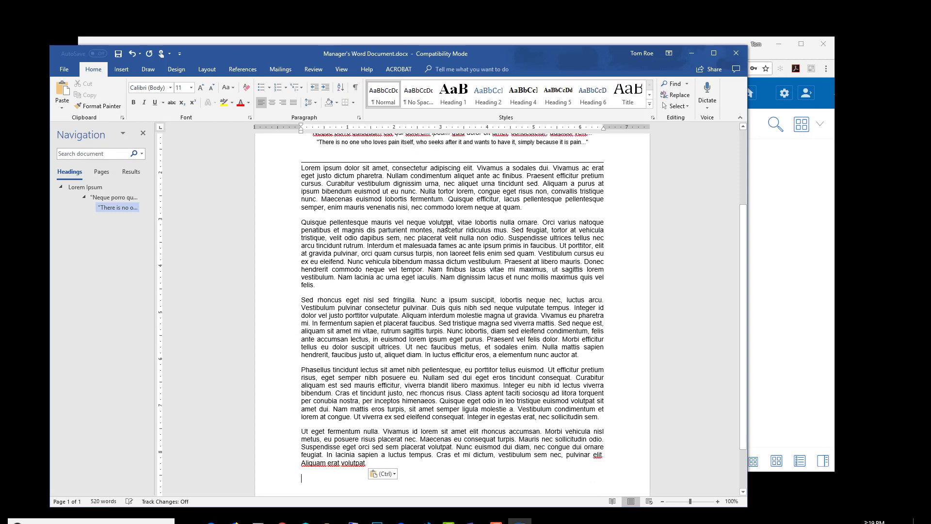
pyautogui.scroll(4, 245, 166)
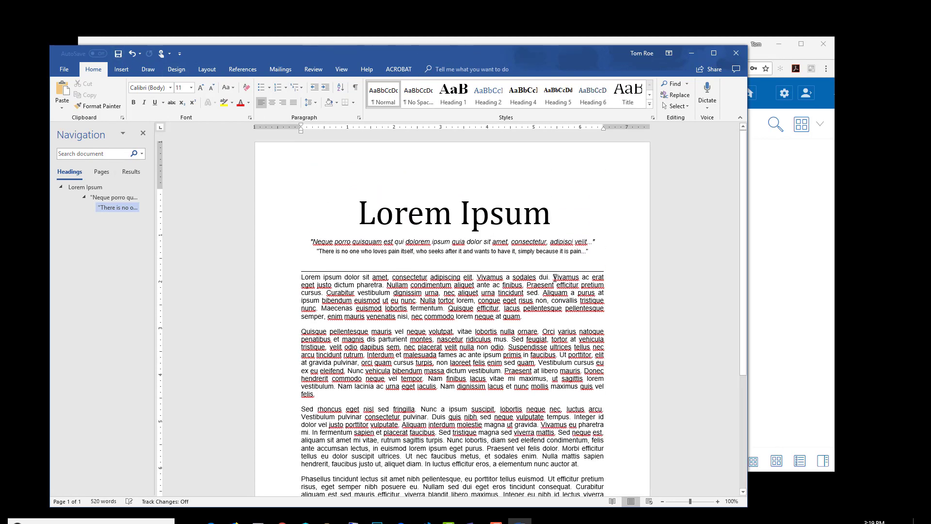
pyautogui.hotkey('ctrl', 's')
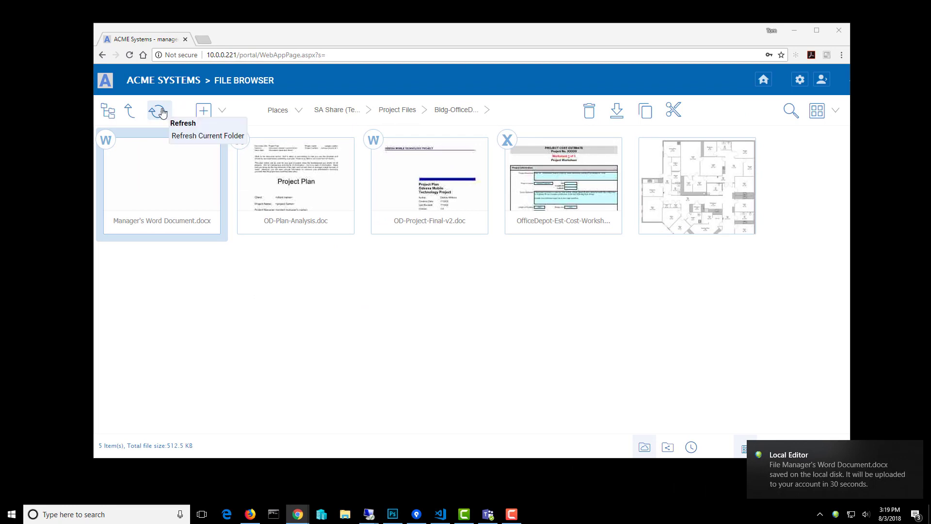
# Back in the web file browser, preview Manager's Word Document.docx in the default viewer, refresh the folder and check the file's details
pyautogui.click(162, 112)
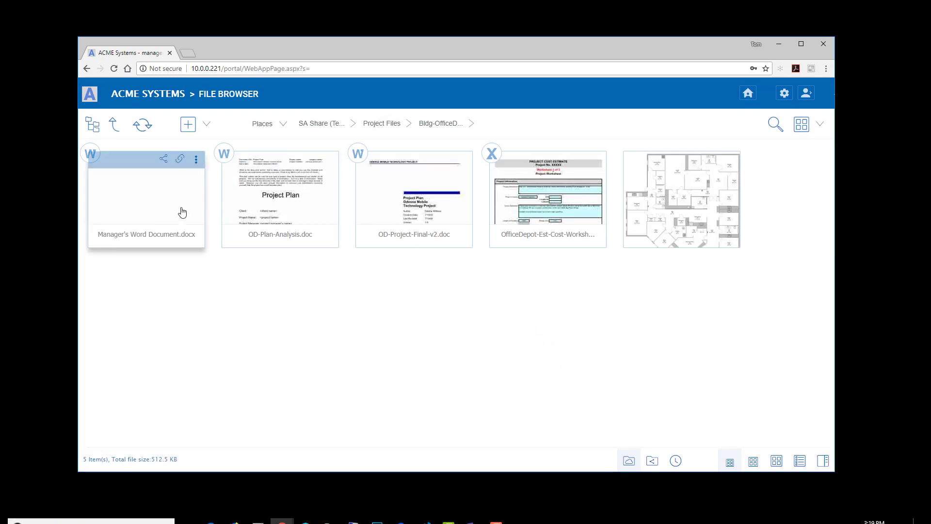
pyautogui.click(192, 188)
pyautogui.click(195, 159)
pyautogui.moveTo(228, 162)
pyautogui.click(312, 167)
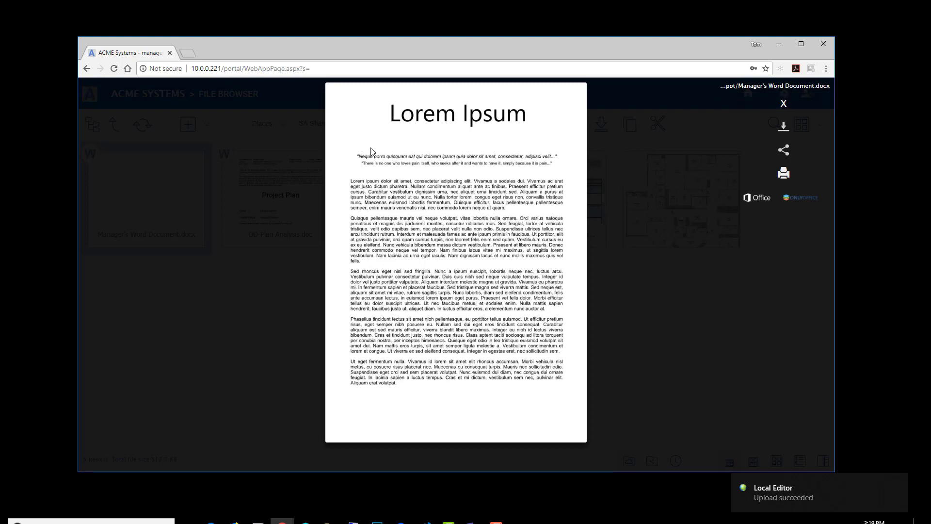
pyautogui.click(784, 104)
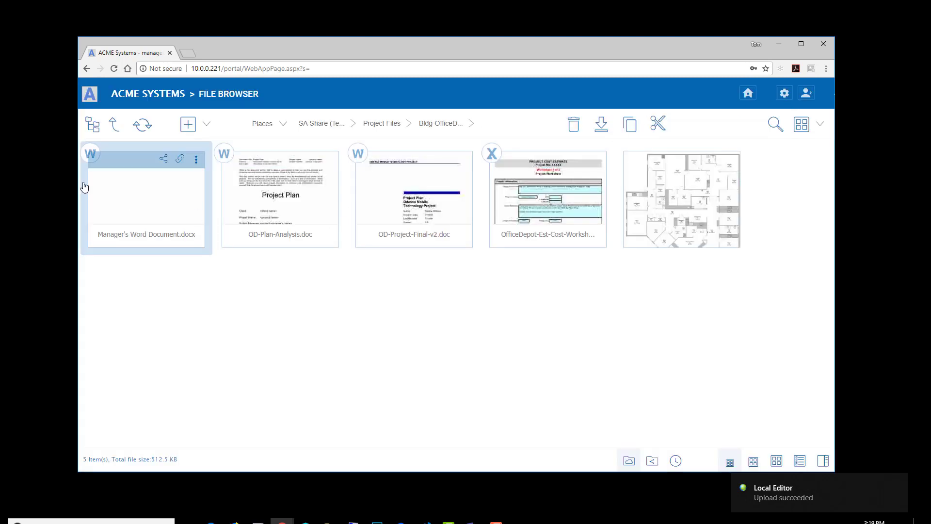
pyautogui.click(146, 122)
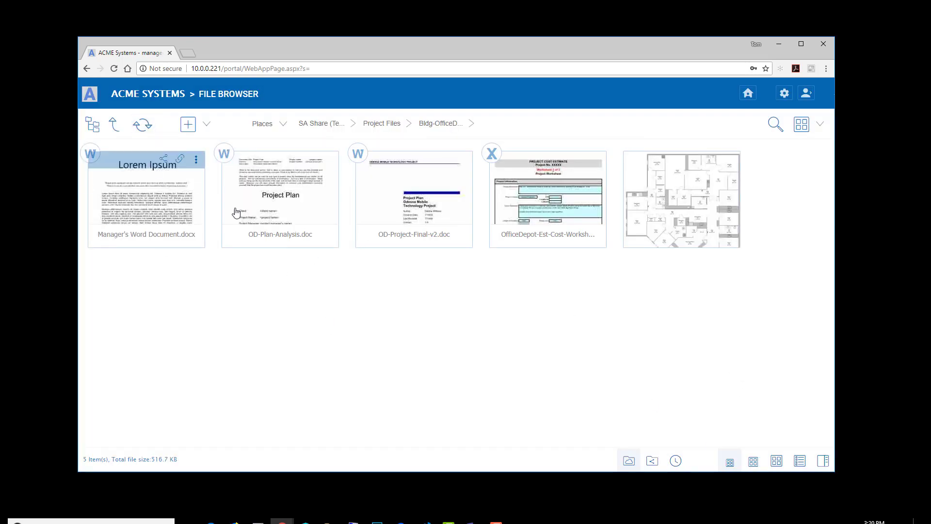
pyautogui.moveTo(157, 221)
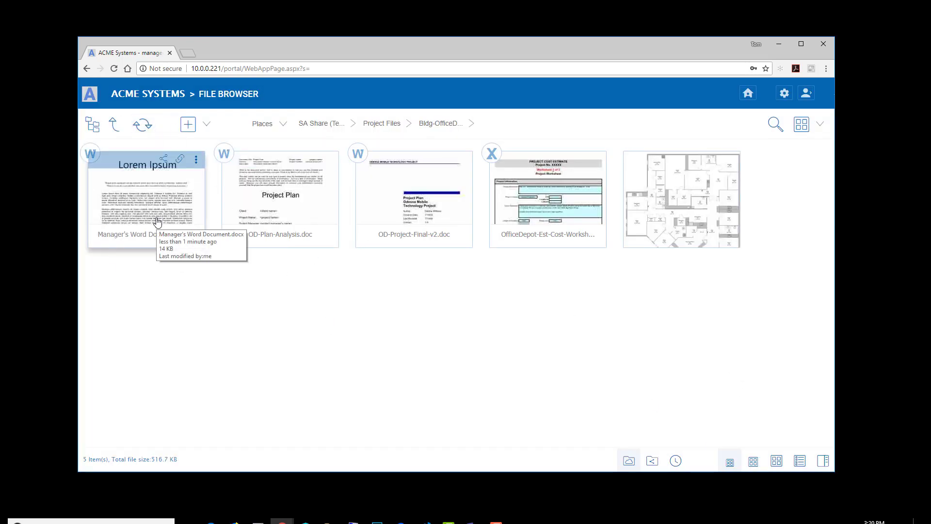